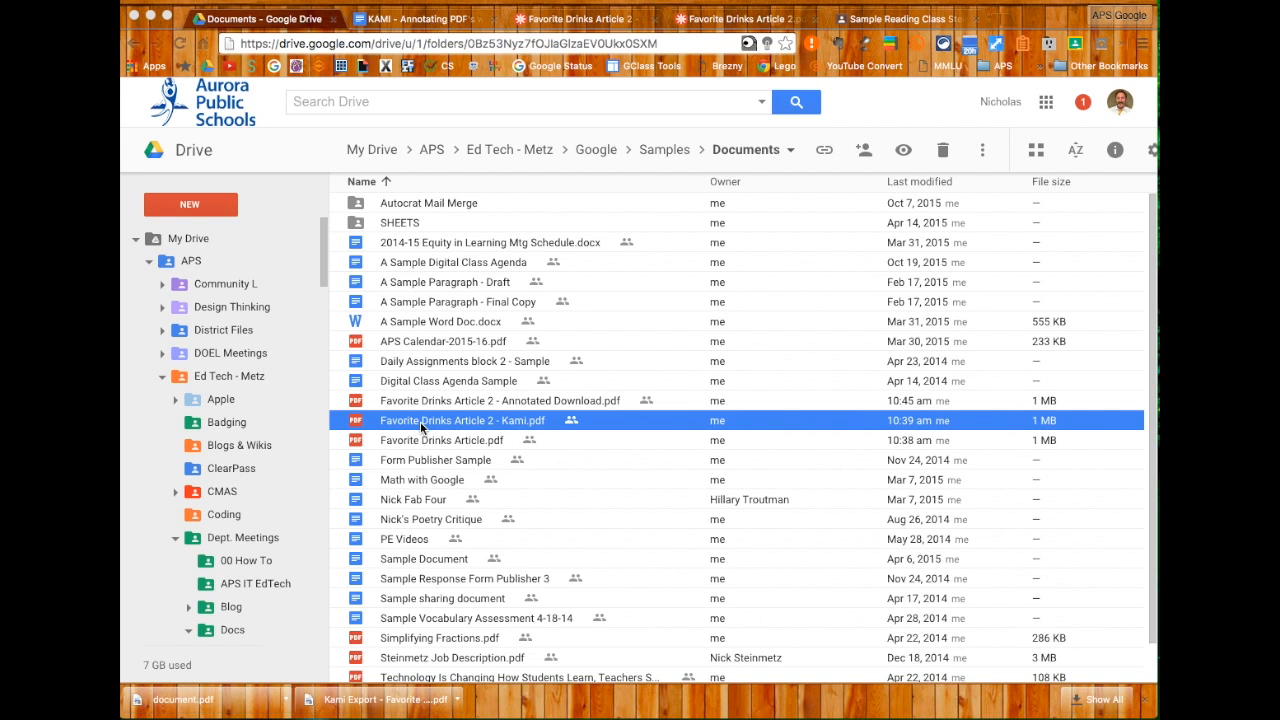
Step: Open the preview of "Favorite Drinks Article 2 - Kami.pdf" from the Documents folder
double_click(484, 427)
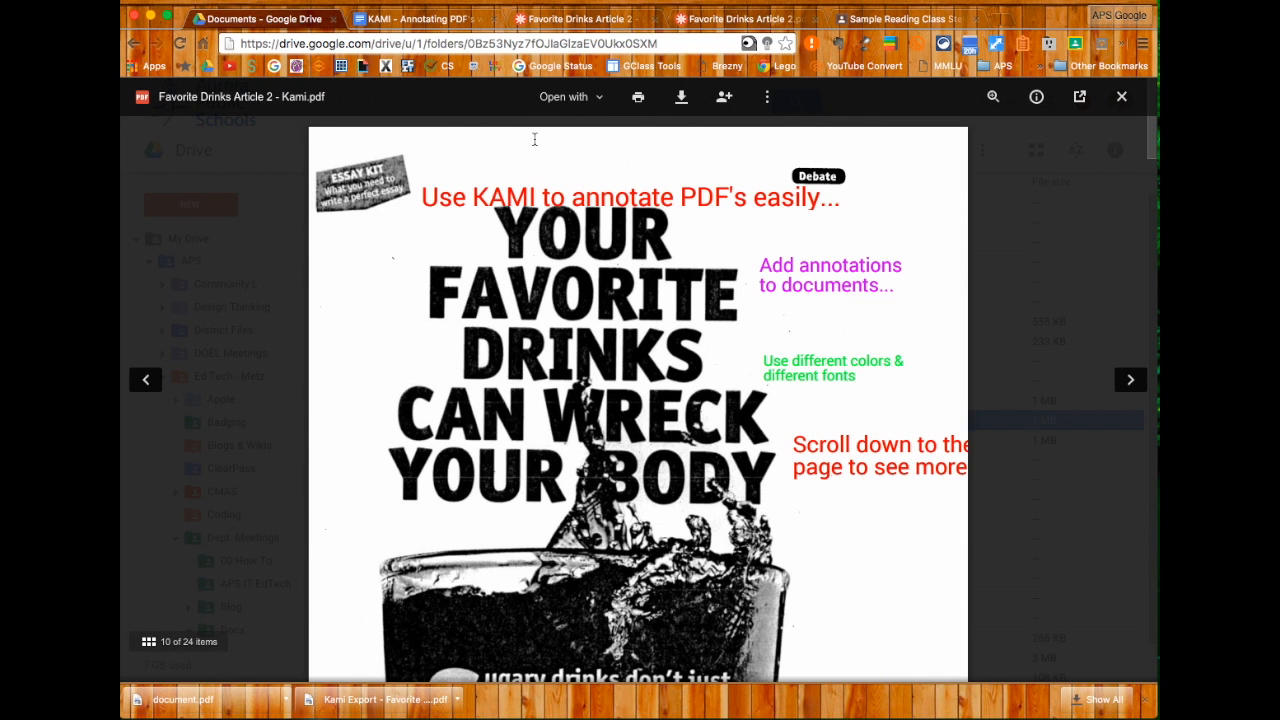
left_click(568, 97)
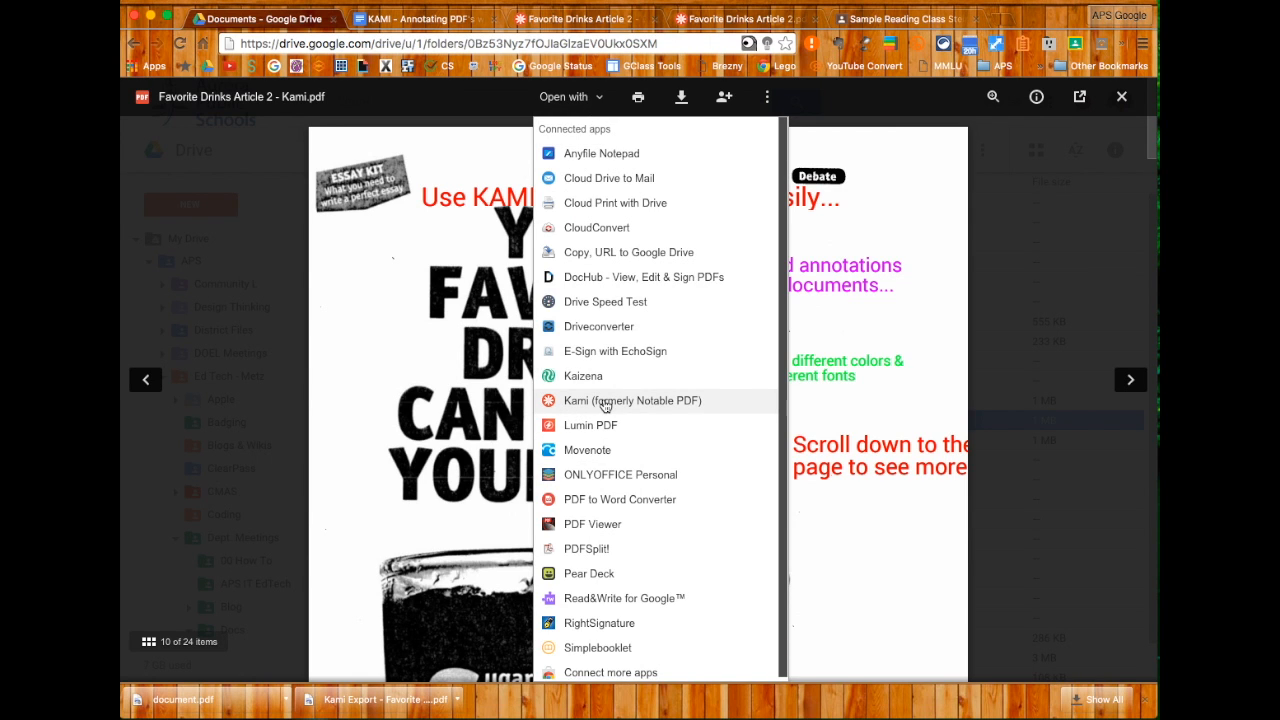
left_click(598, 674)
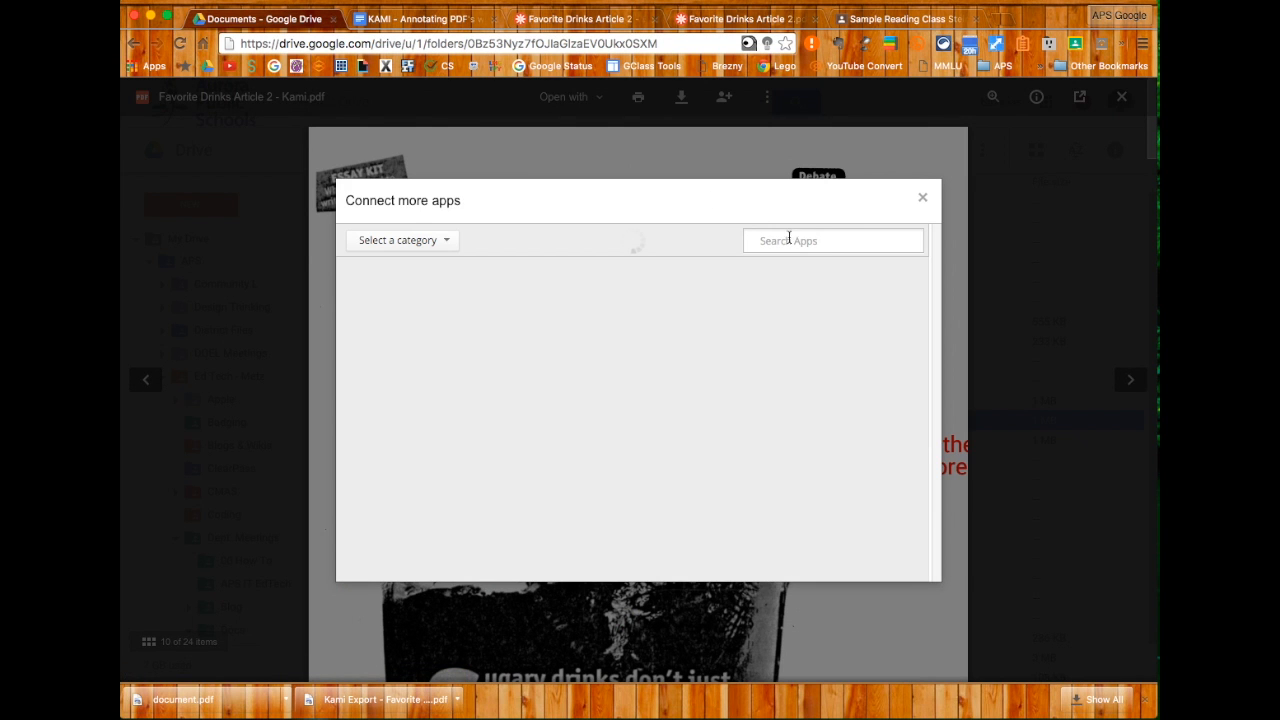
left_click(922, 198)
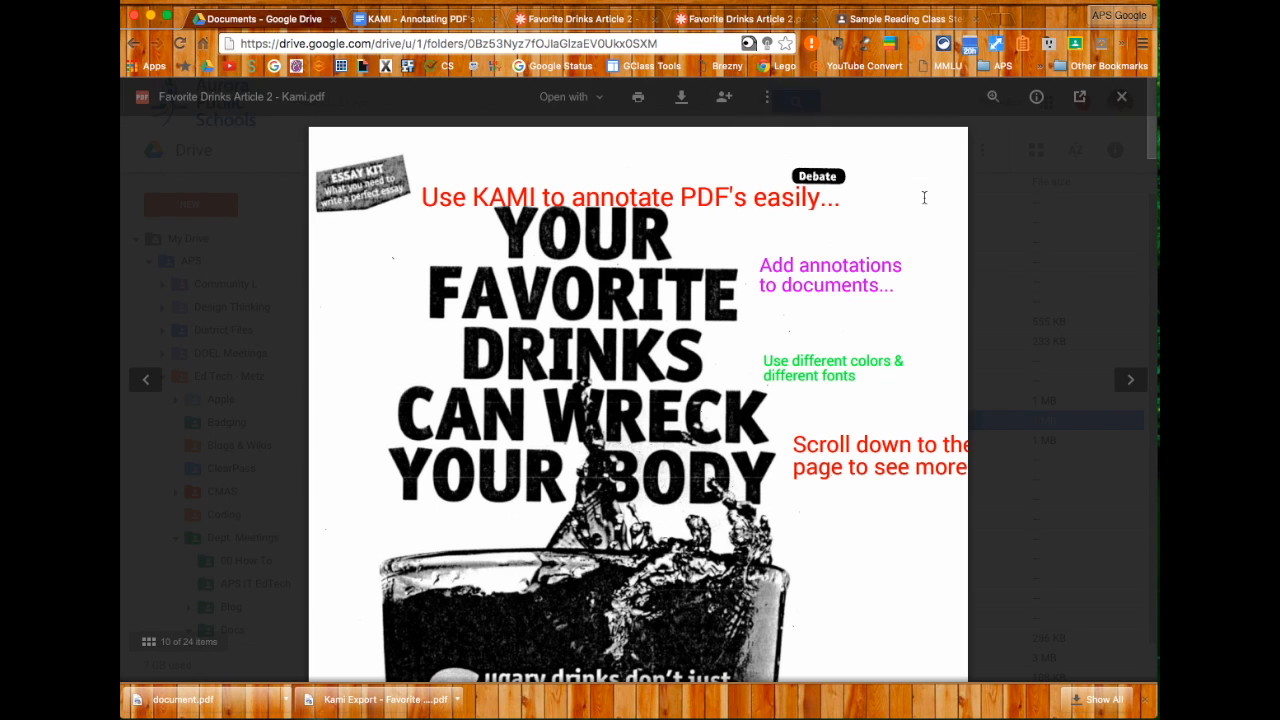
Step: Open the previewed PDF with Kami, authorizing Google Drive and allowing the requested offline access
left_click(584, 97)
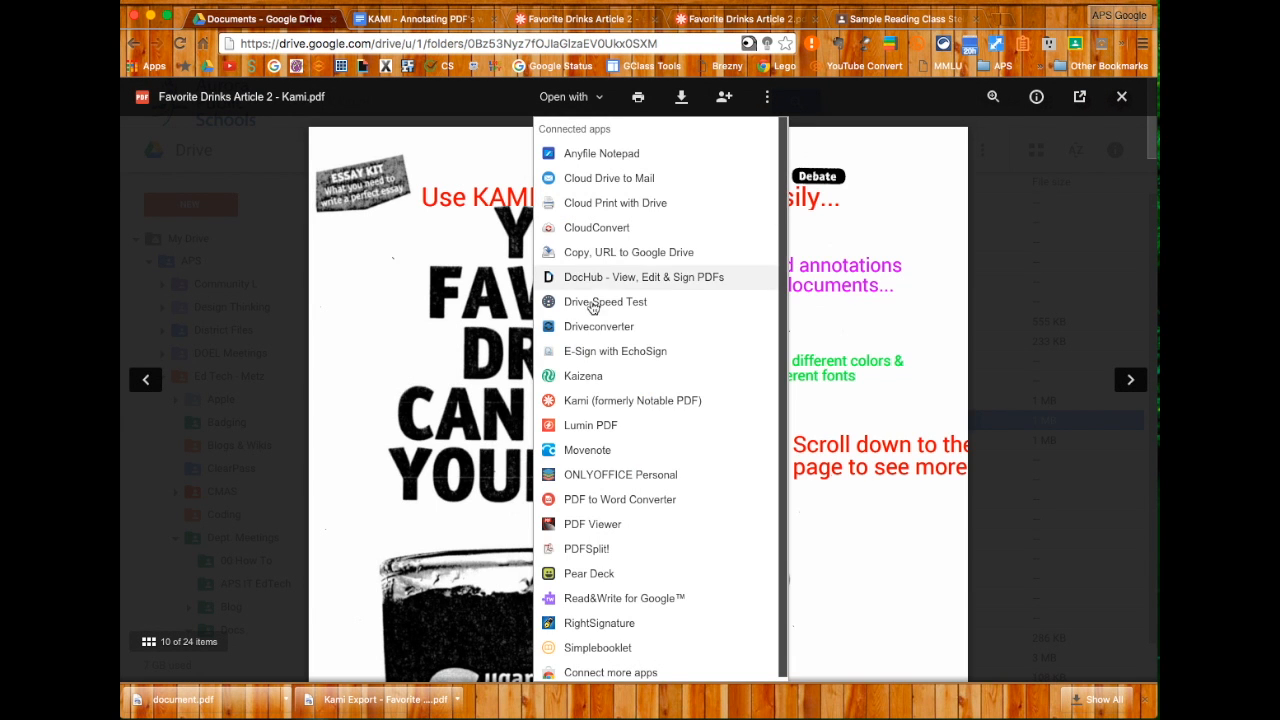
left_click(576, 402)
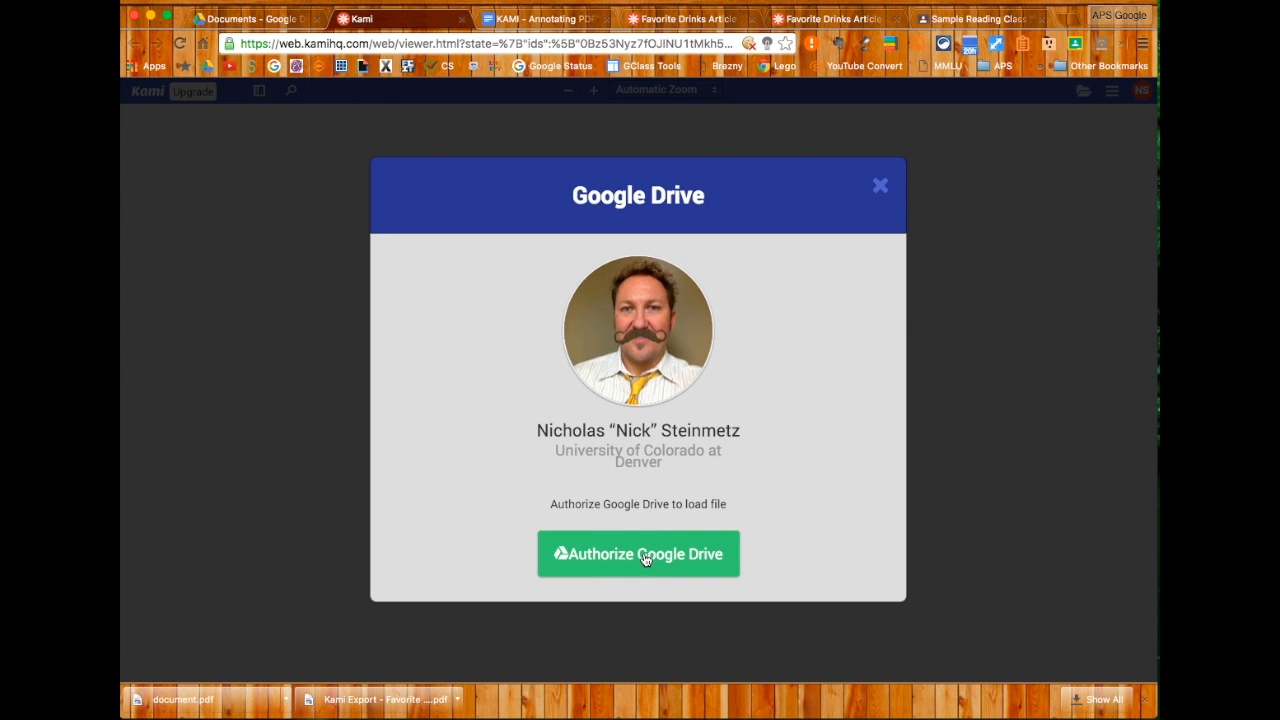
left_click(645, 557)
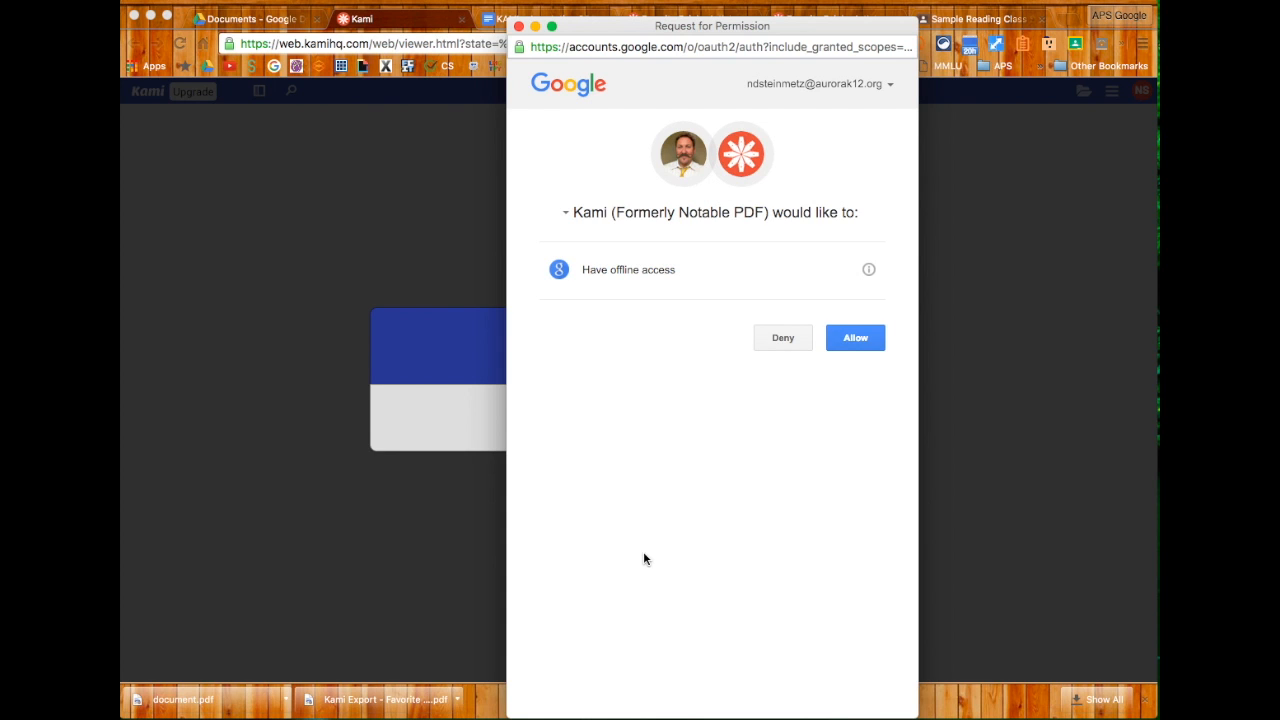
left_click(841, 343)
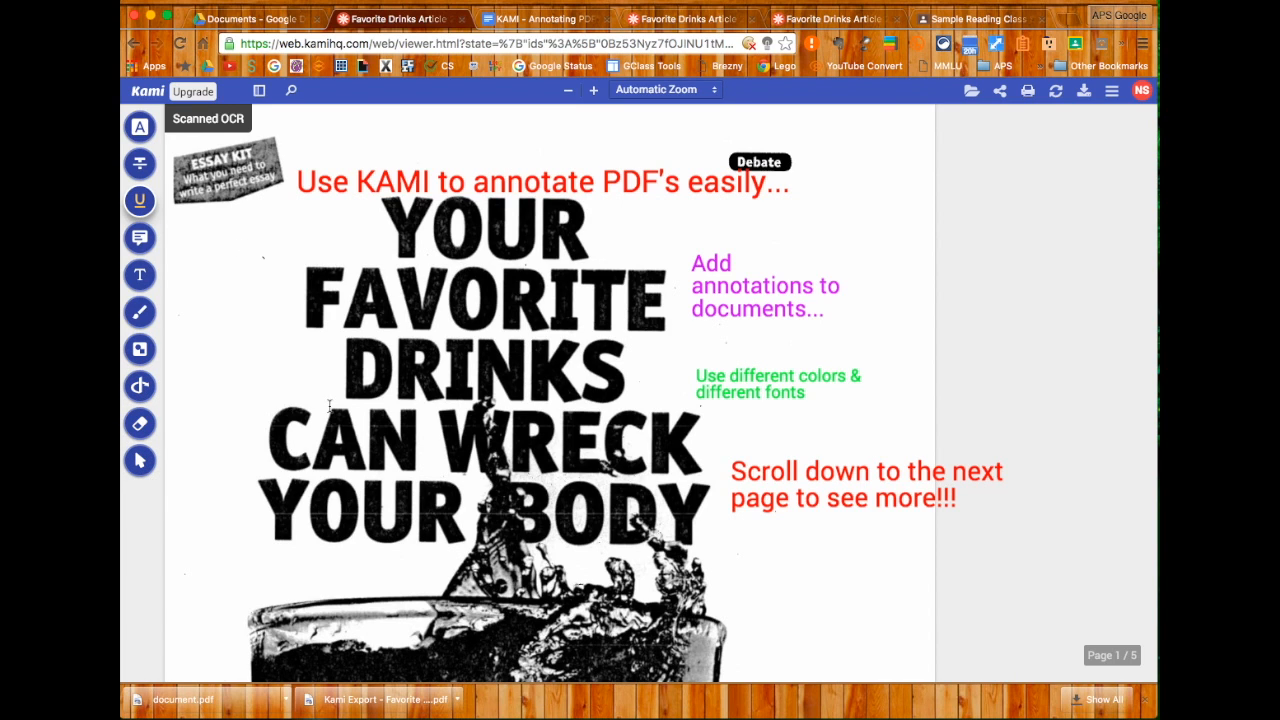
Step: Highlight the text from "But wait." through "eat every day?" under The Worst on page 3 in light blue
scroll(483, 368, "down", 15)
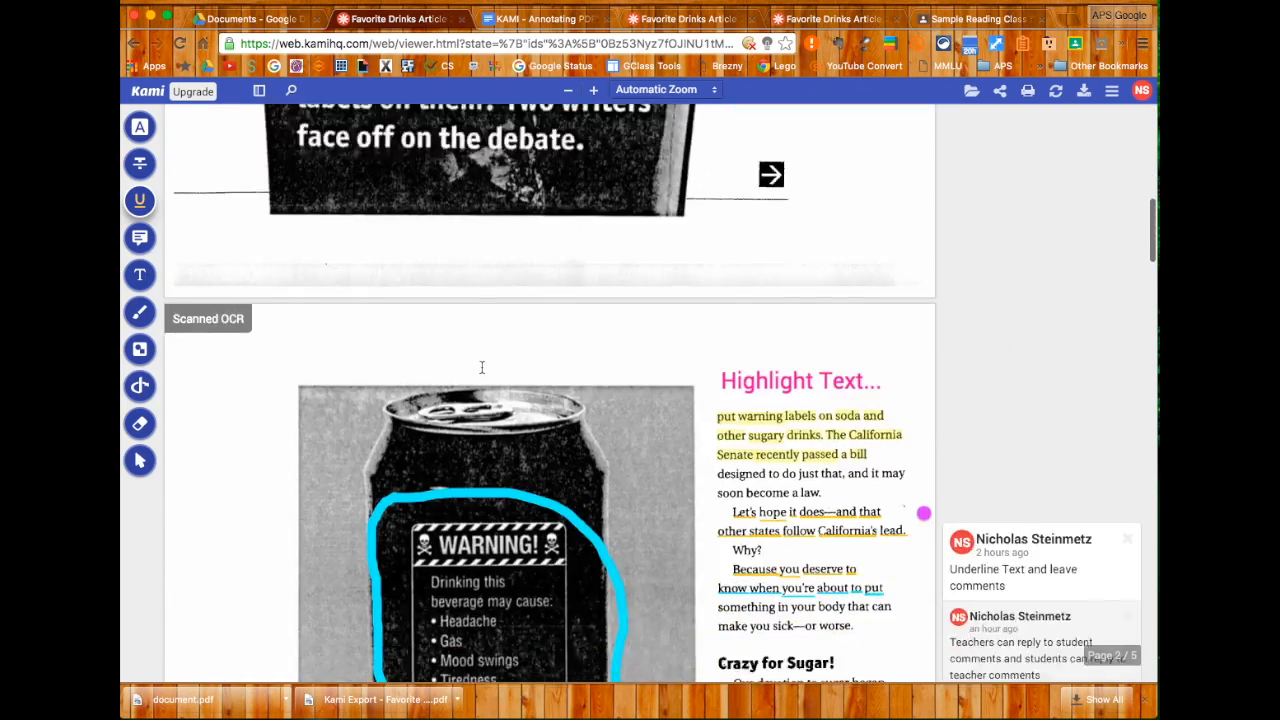
scroll(481, 368, "up", 5)
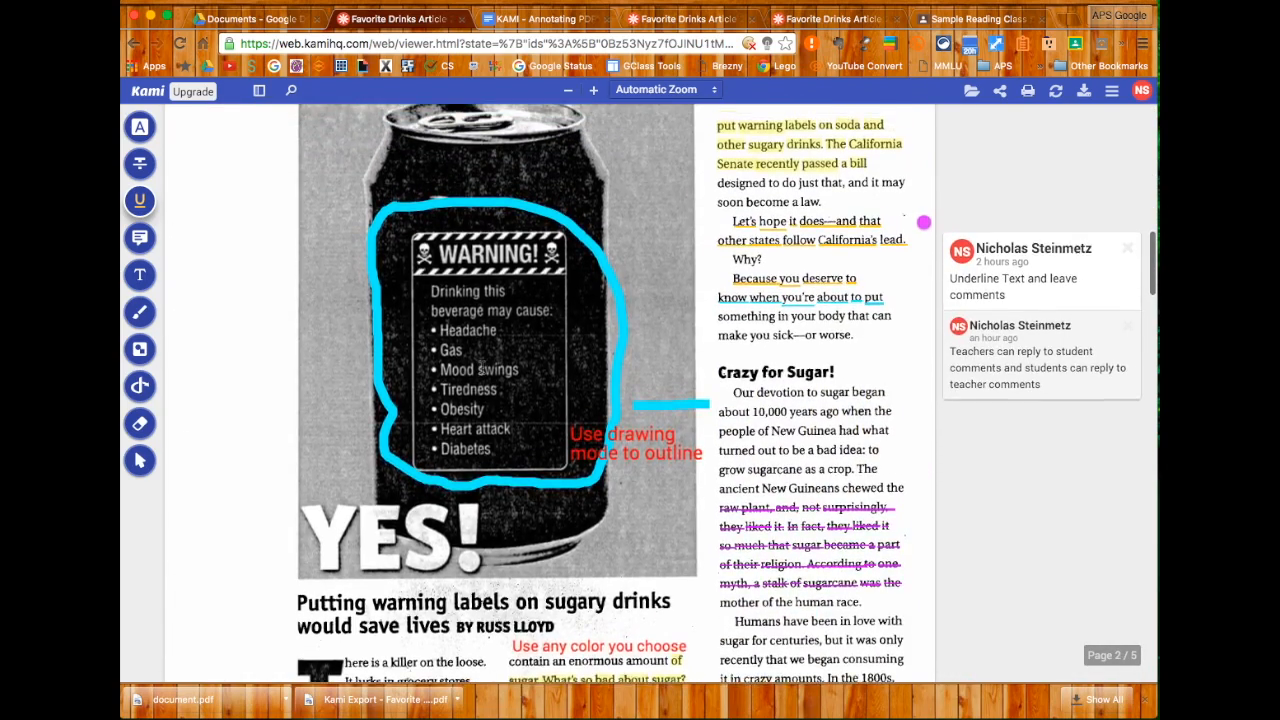
scroll(481, 368, "down", 10)
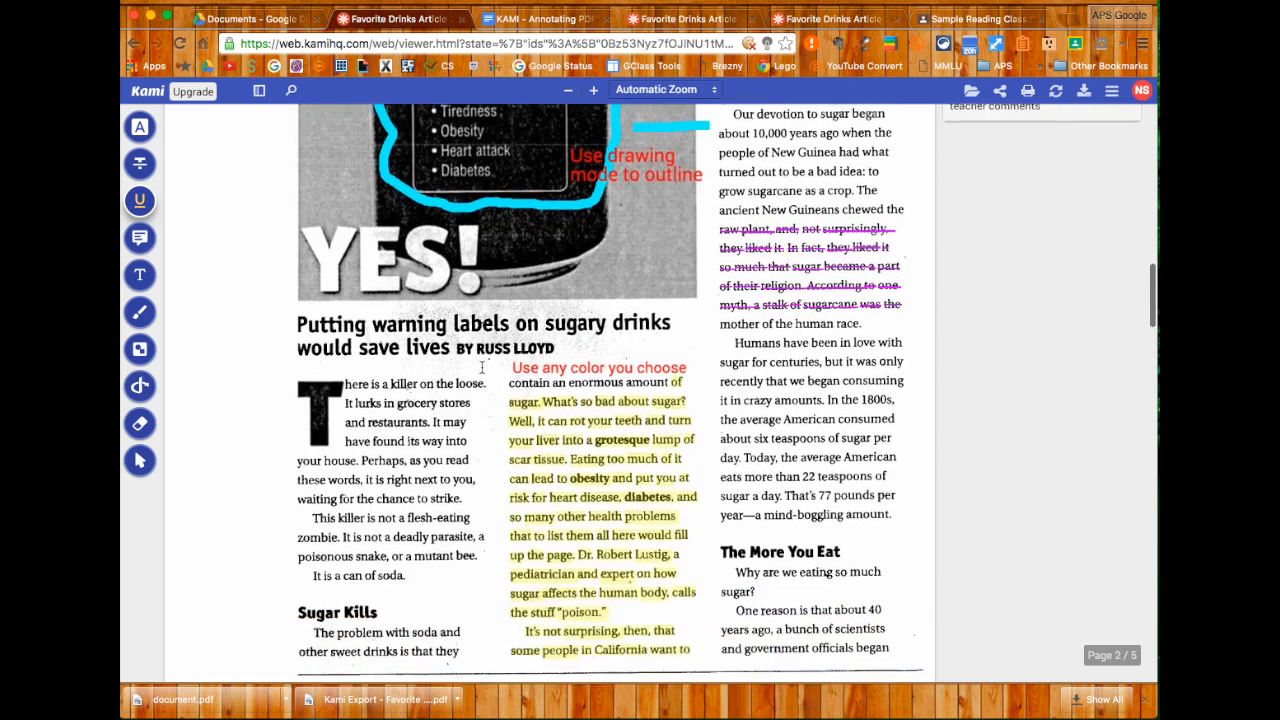
scroll(481, 368, "down", 10)
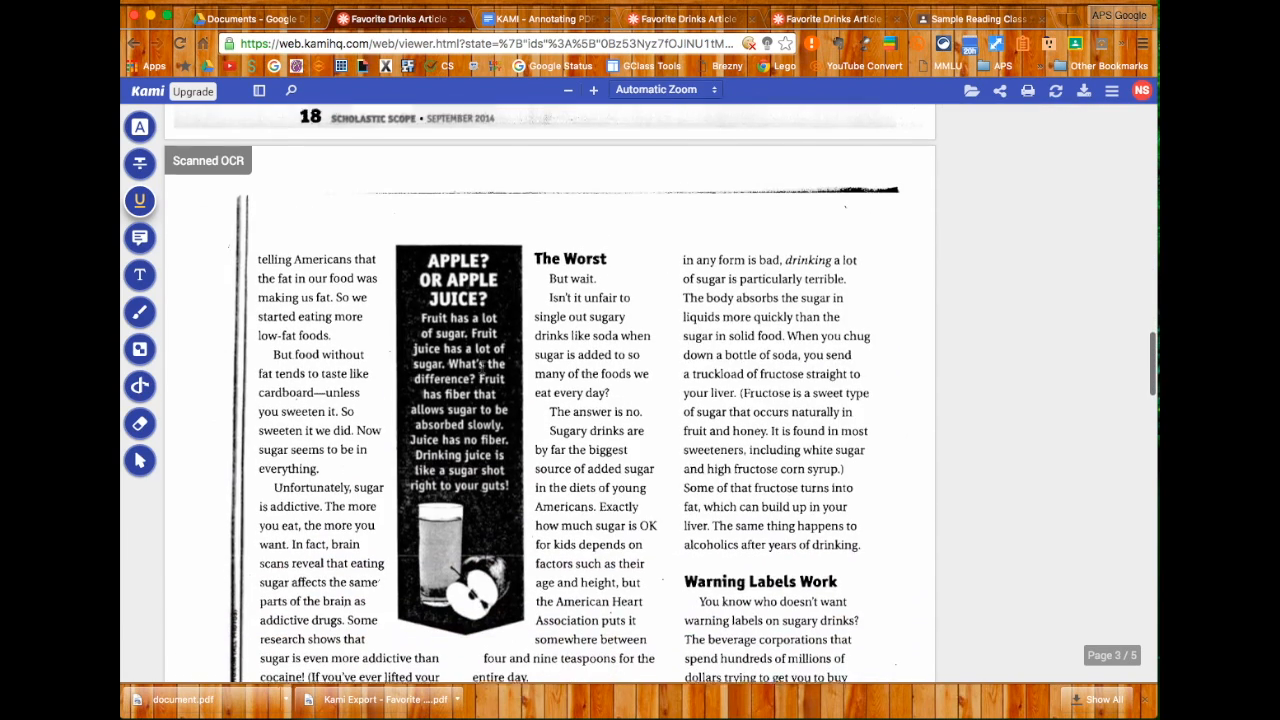
left_click(139, 128)
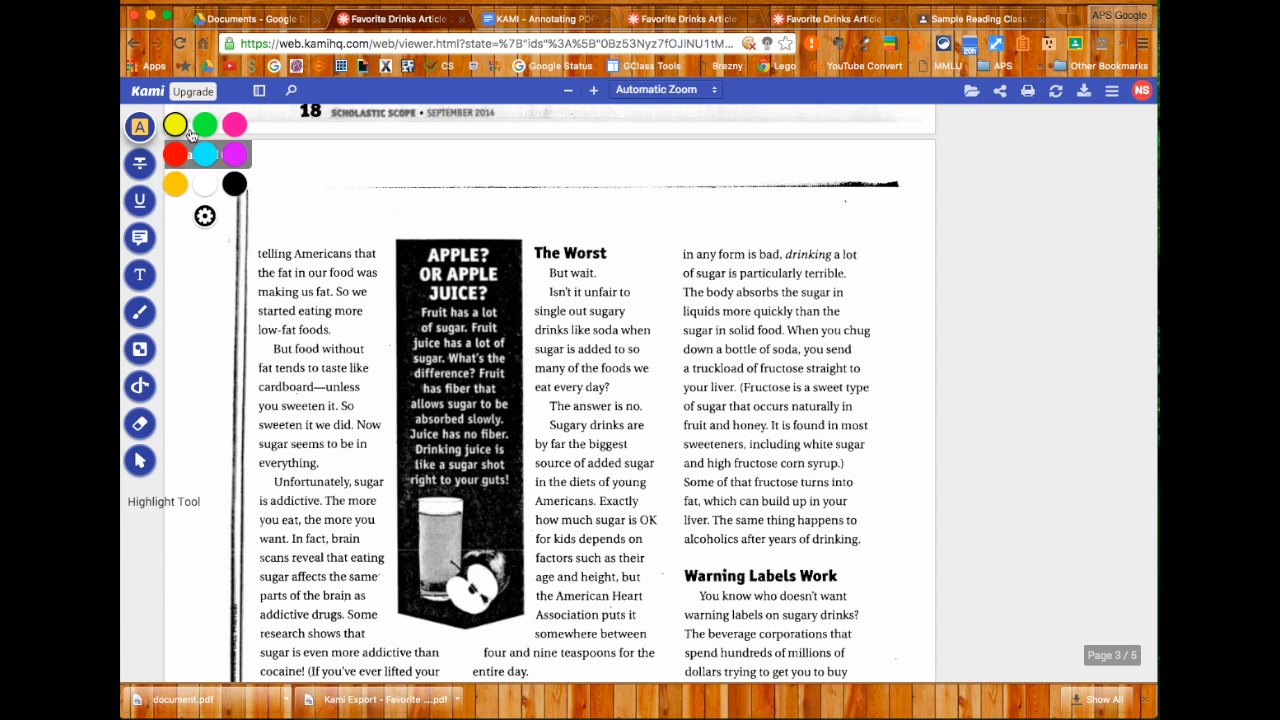
left_click(203, 157)
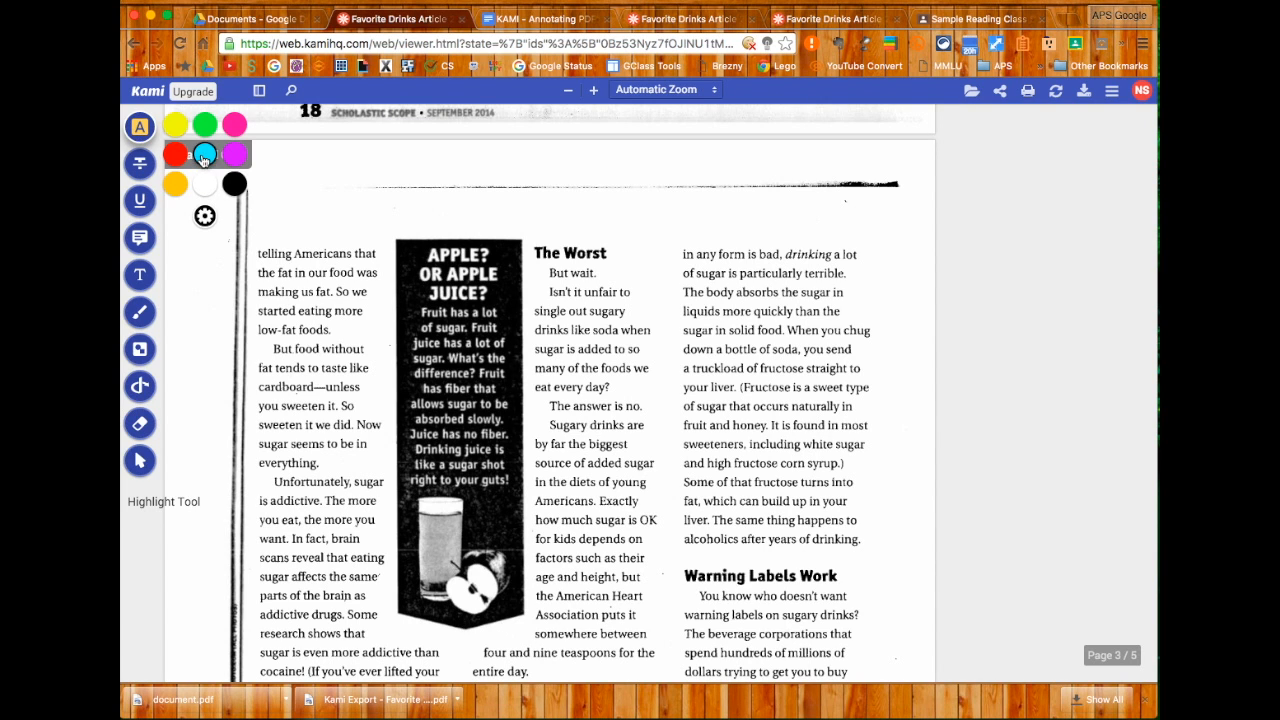
left_click_drag(551, 273, 607, 385)
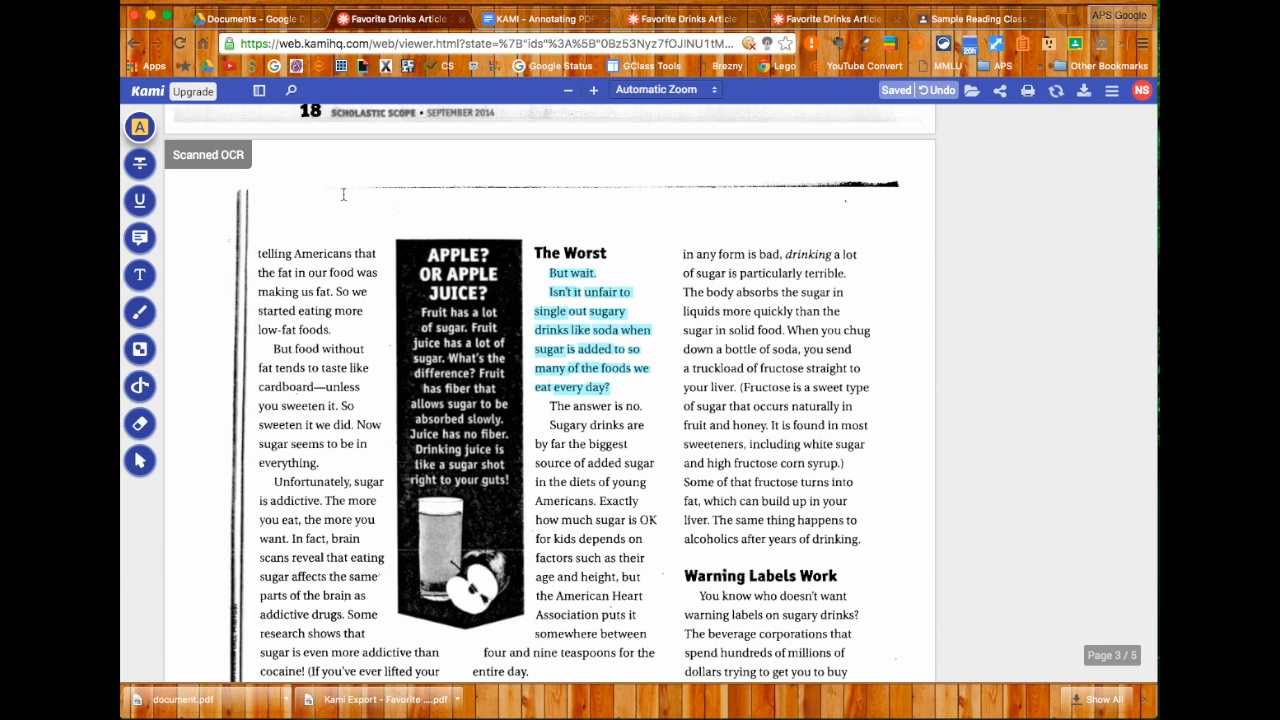
Step: Underline in green the three lines from "The body absorbs the sugar" through "When you chug" on page 3
left_click(139, 165)
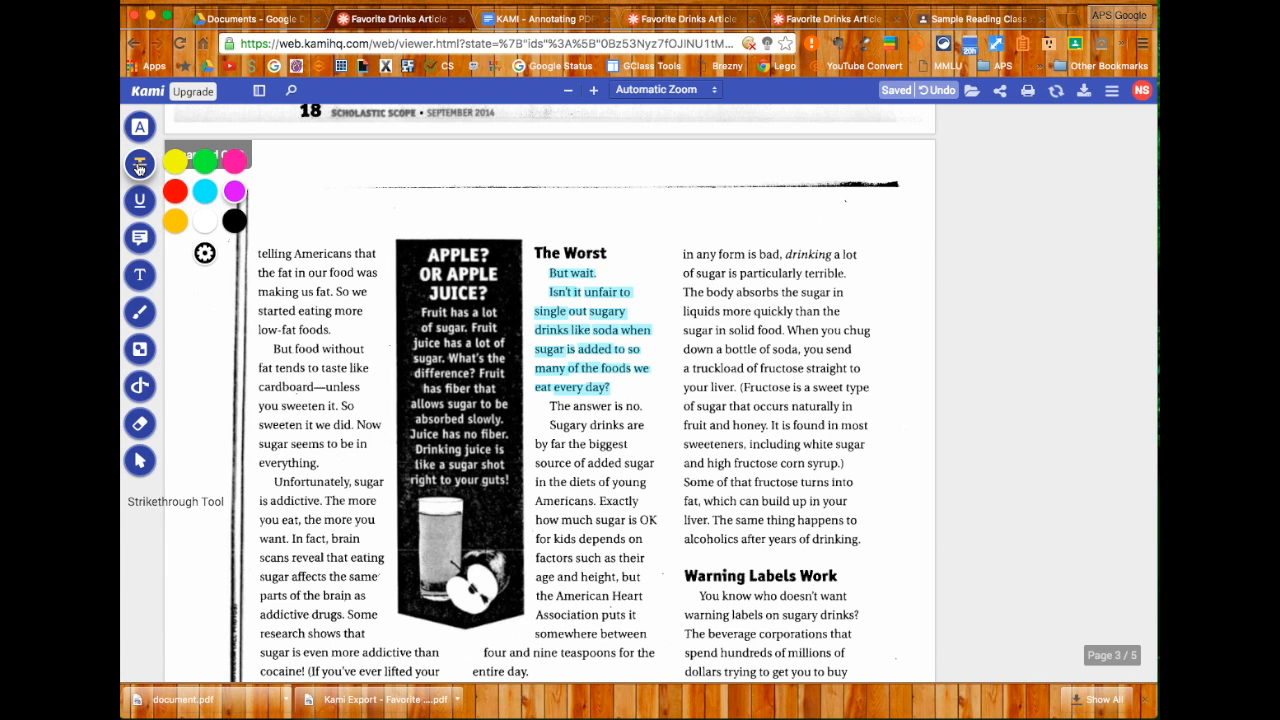
left_click(139, 200)
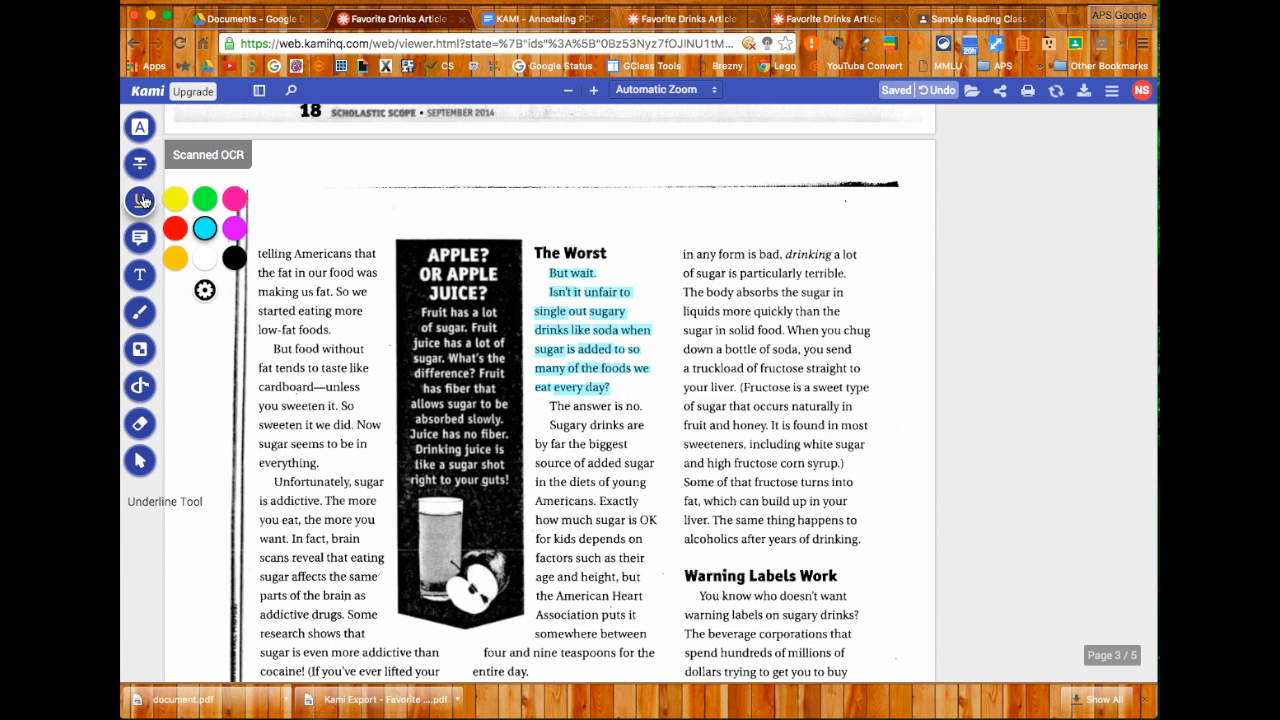
left_click(207, 203)
left_click_drag(687, 330, 720, 312)
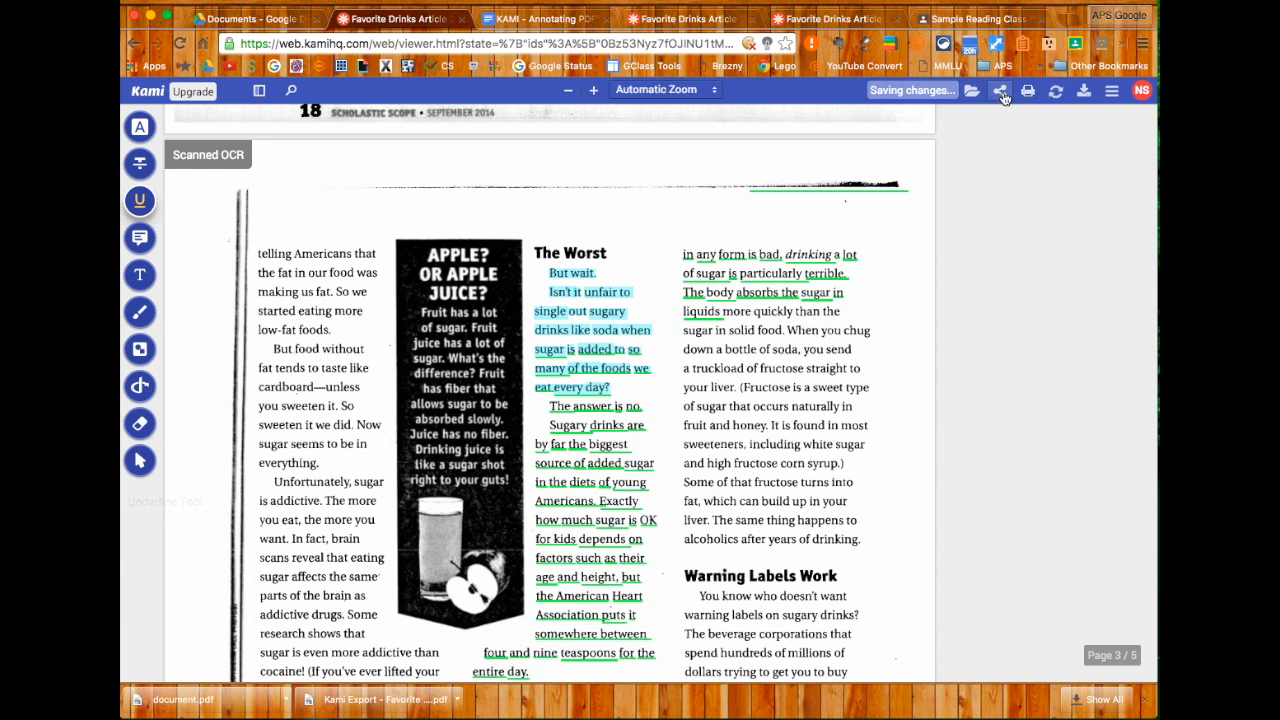
left_click(937, 90)
left_click_drag(683, 292, 870, 330)
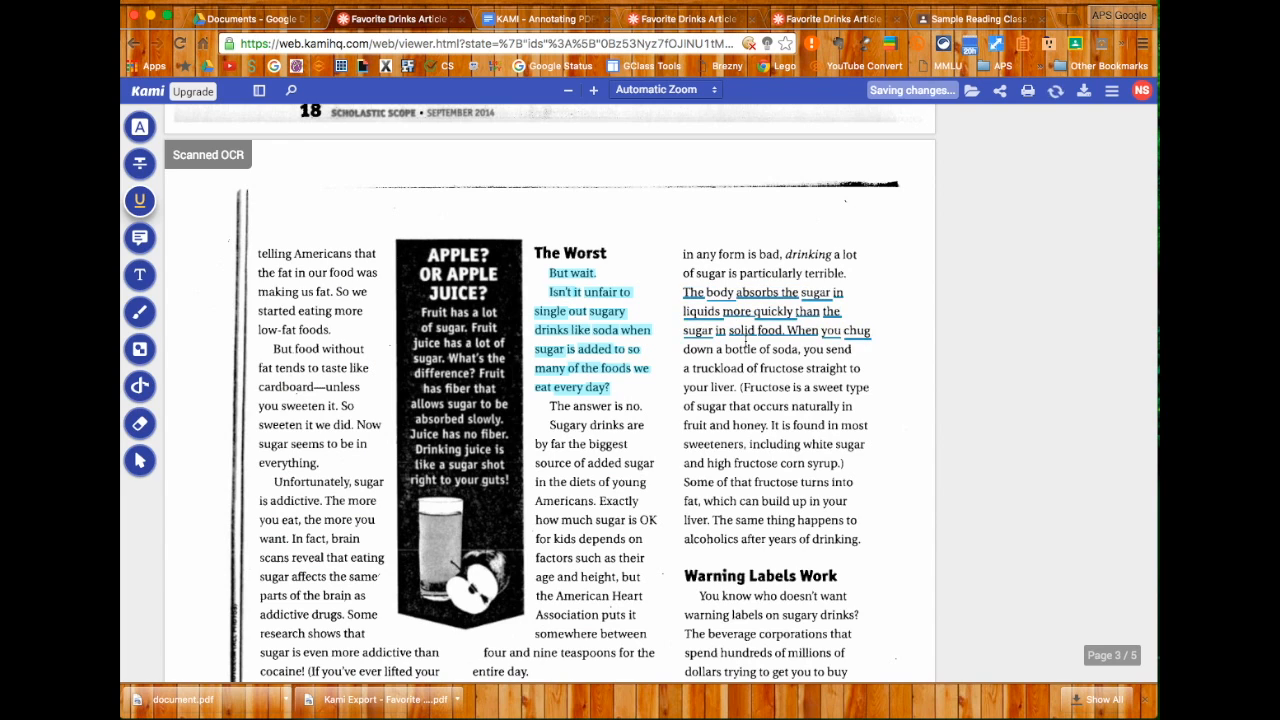
Step: Add a comment reading "Comment" at the end of the green-underlined passage
left_click(140, 237)
mouse_move(140, 240)
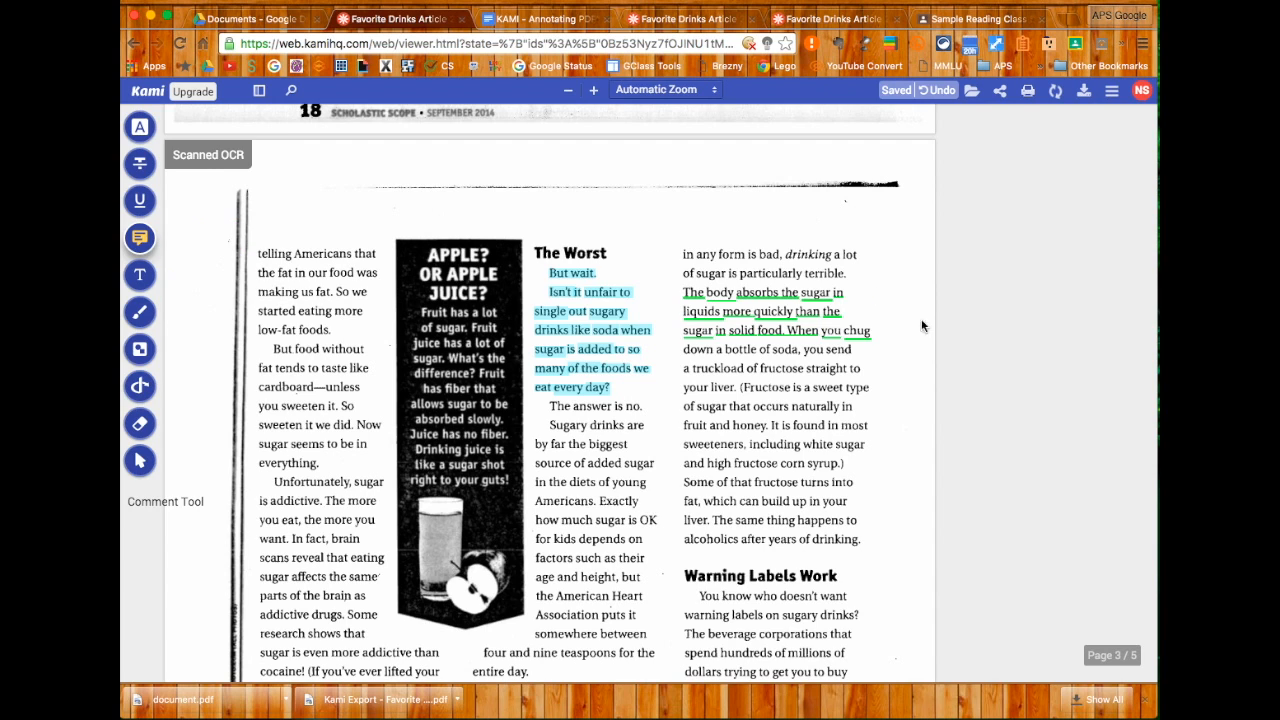
left_click(869, 349)
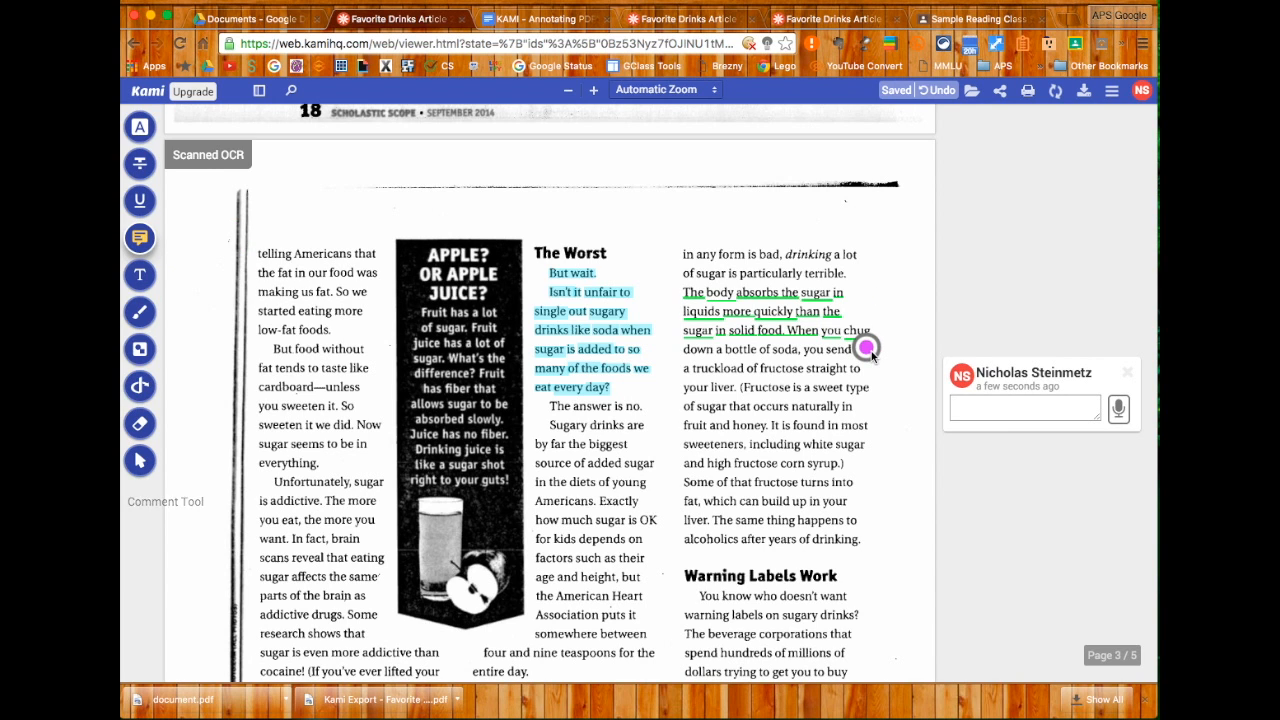
type("Coo")
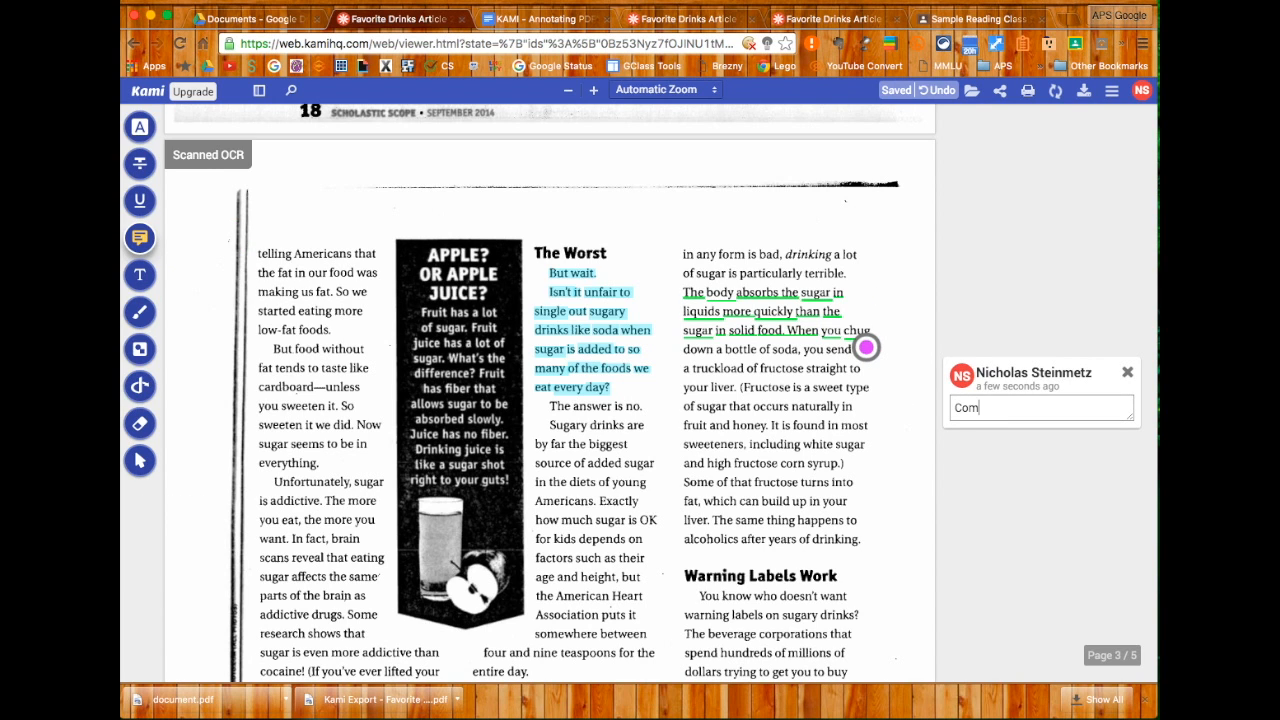
key("Return")
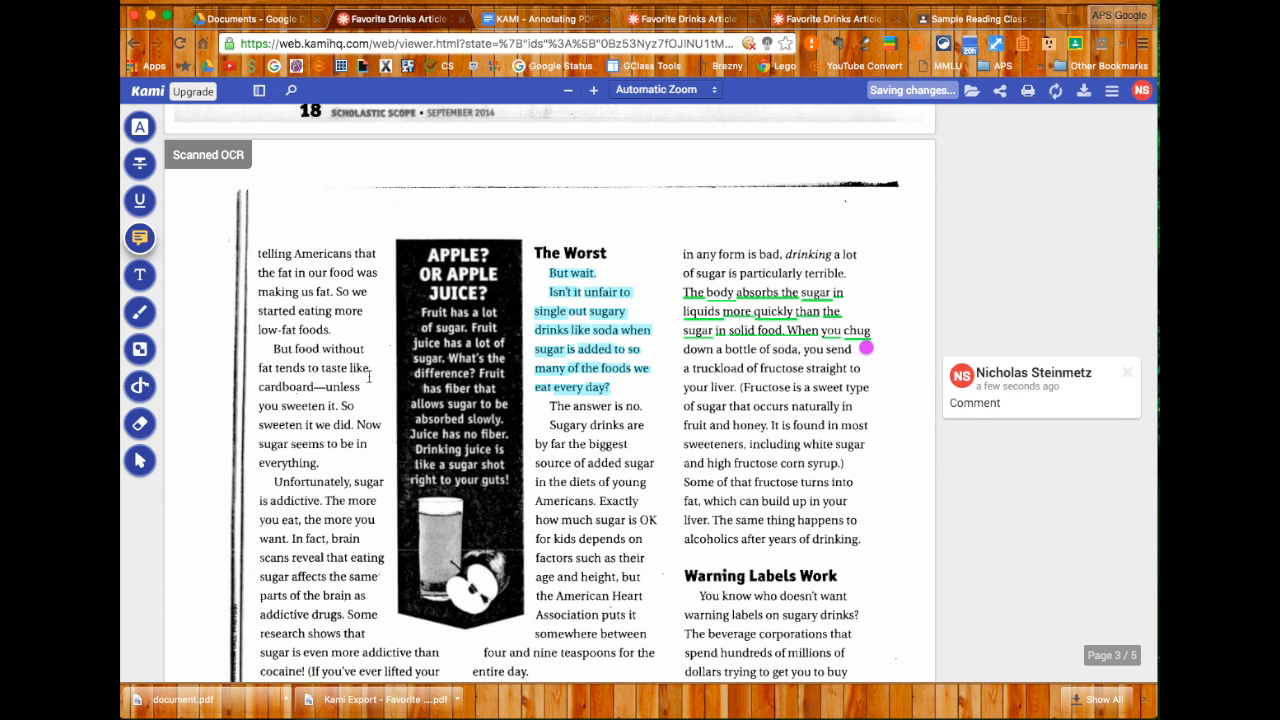
Step: Add a pink text annotation reading "Insert Text into document" above the heading The Worst
left_click(139, 277)
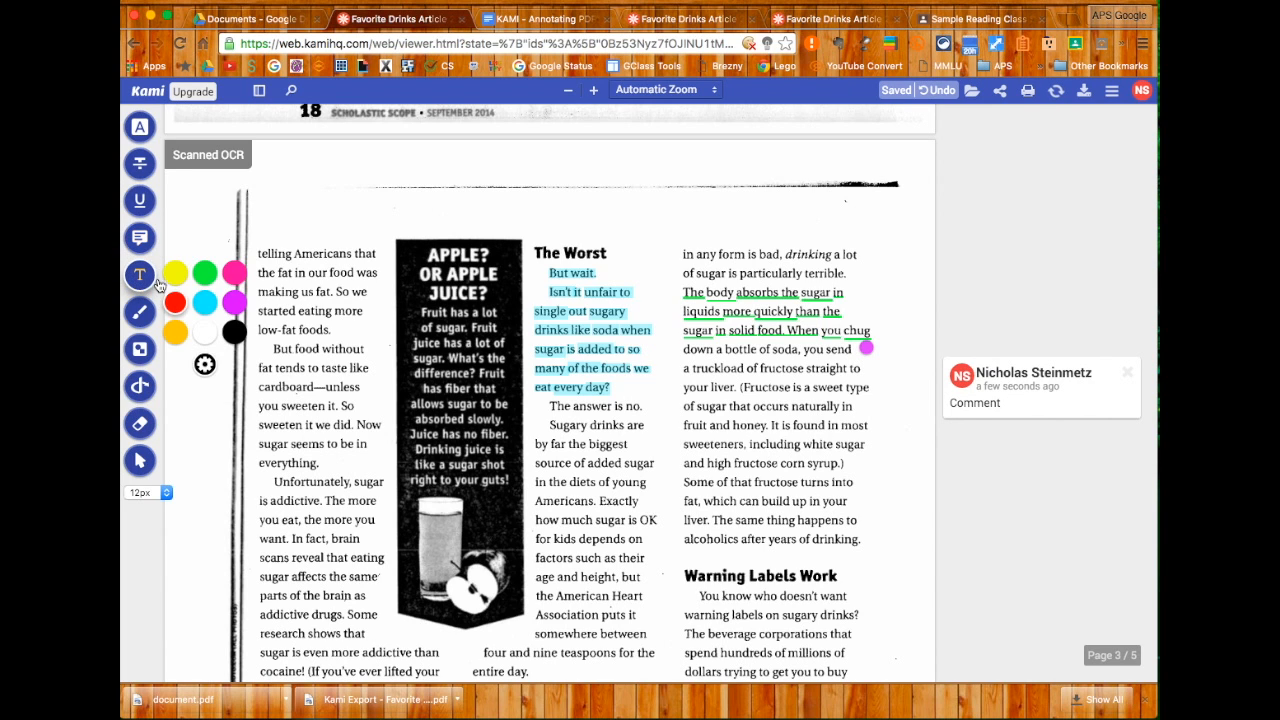
left_click(576, 222)
type("Insert")
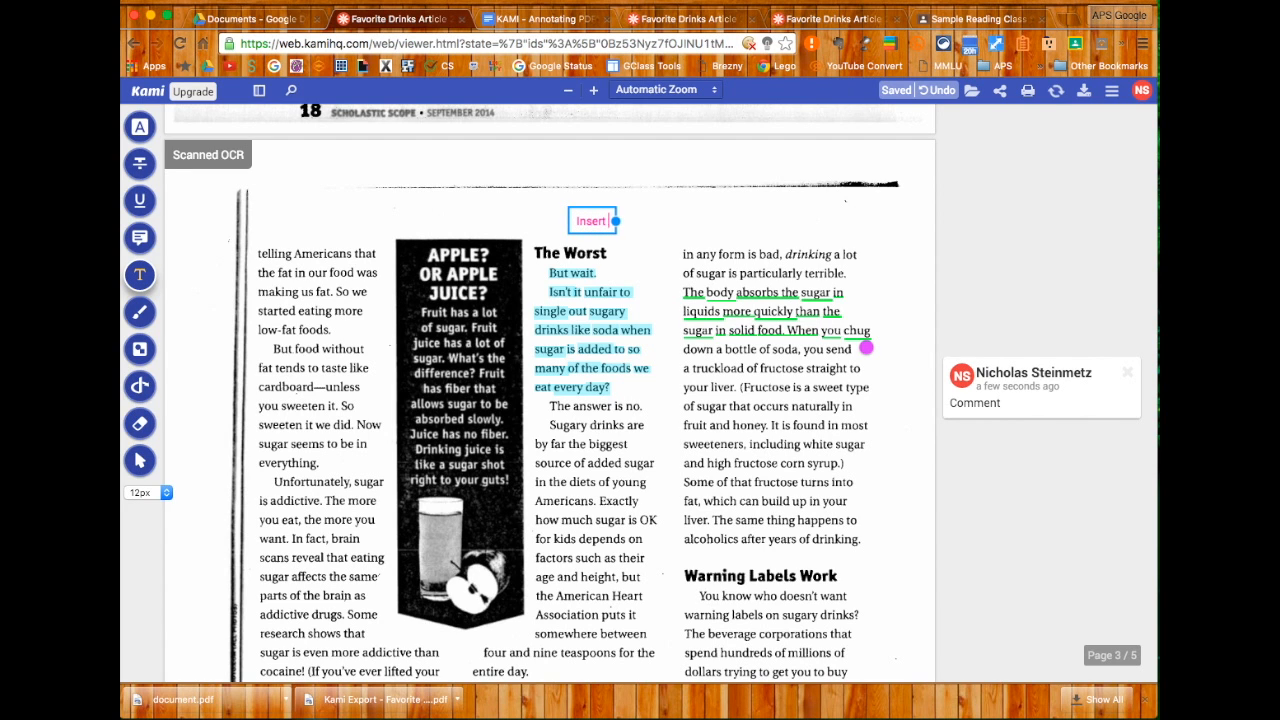
type(" Text into document")
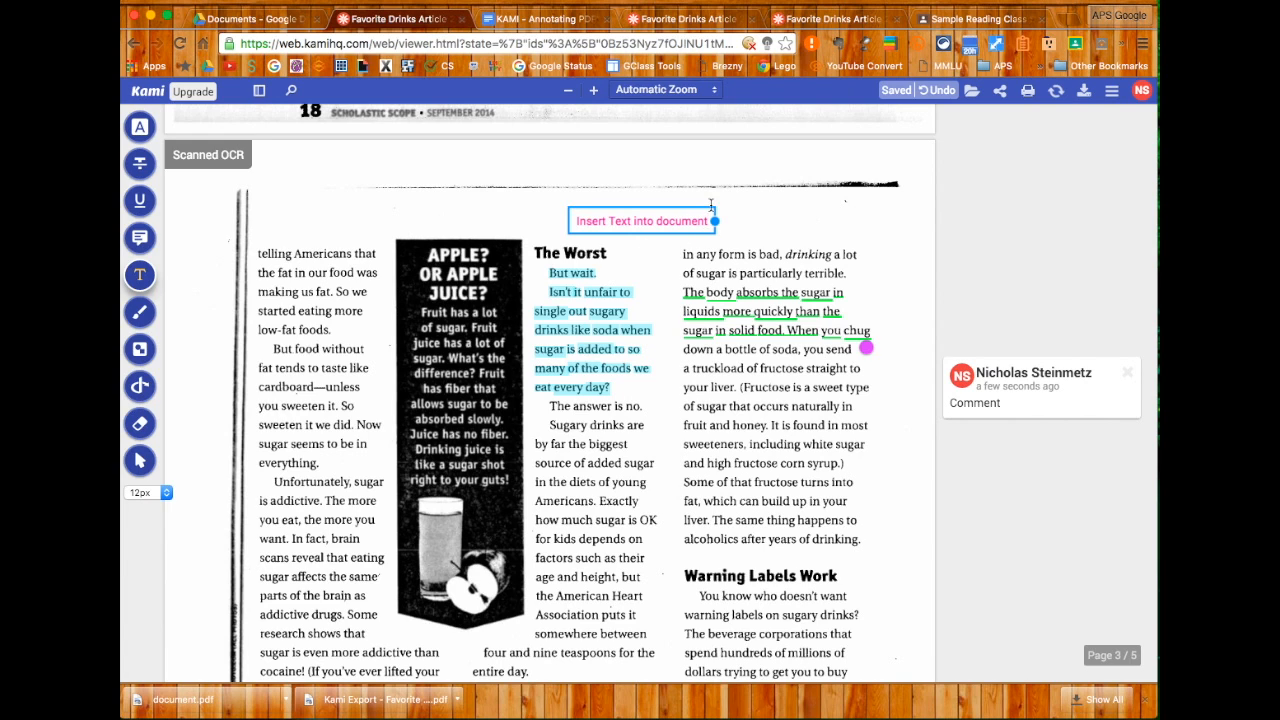
Step: Move the pink text annotation above the "Apple? Or Apple Juice?" box and enlarge it to 20px, widened to fit one line
left_click(663, 221)
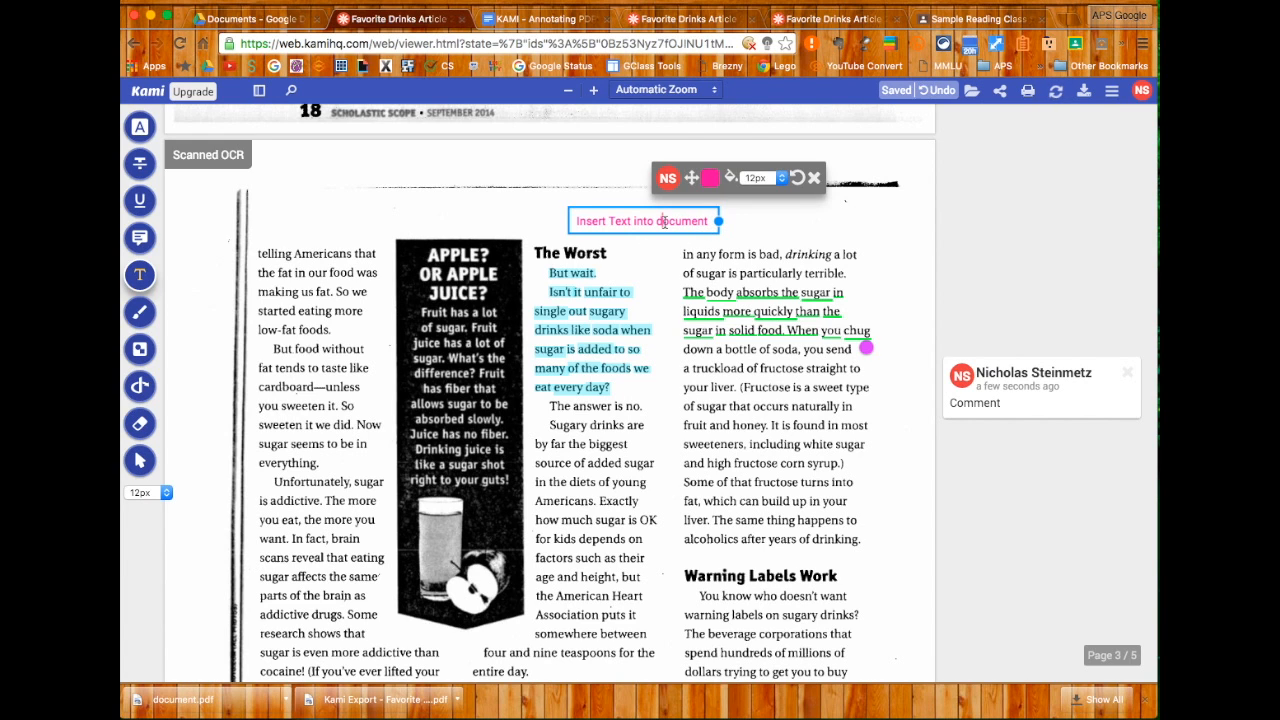
left_click(710, 178)
left_click(711, 178)
left_click_drag(691, 178, 540, 171)
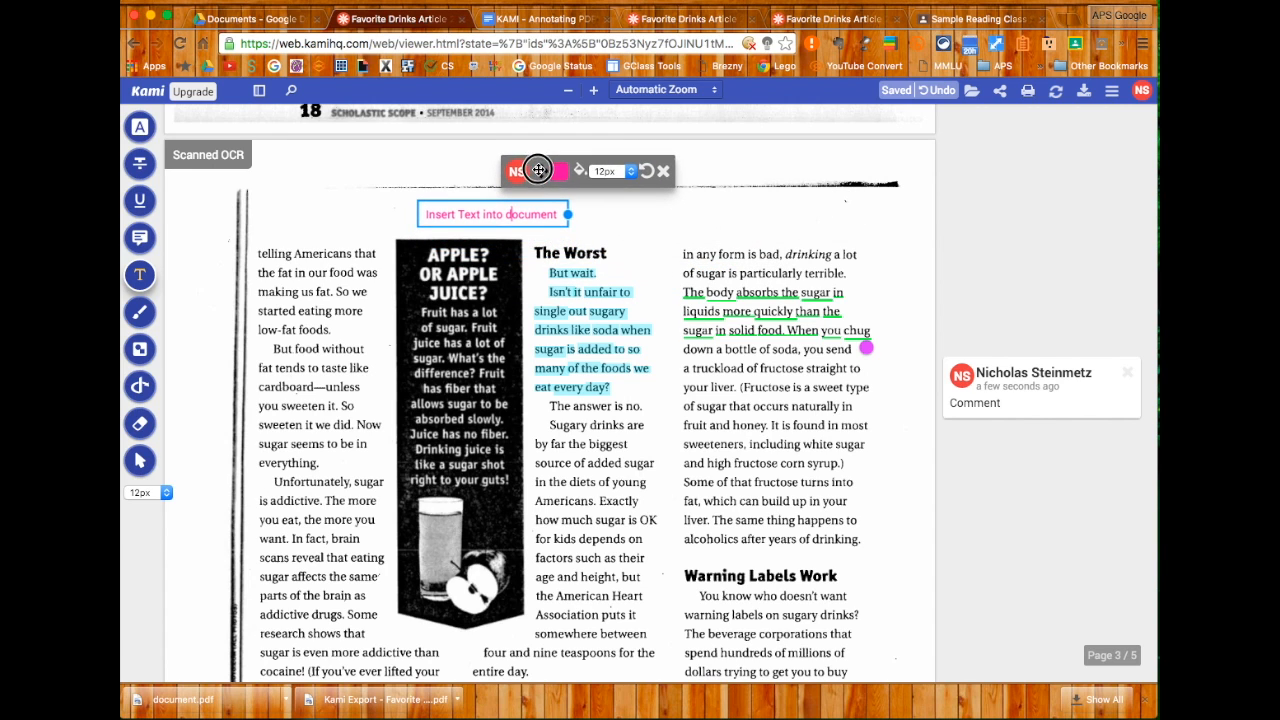
left_click(631, 172)
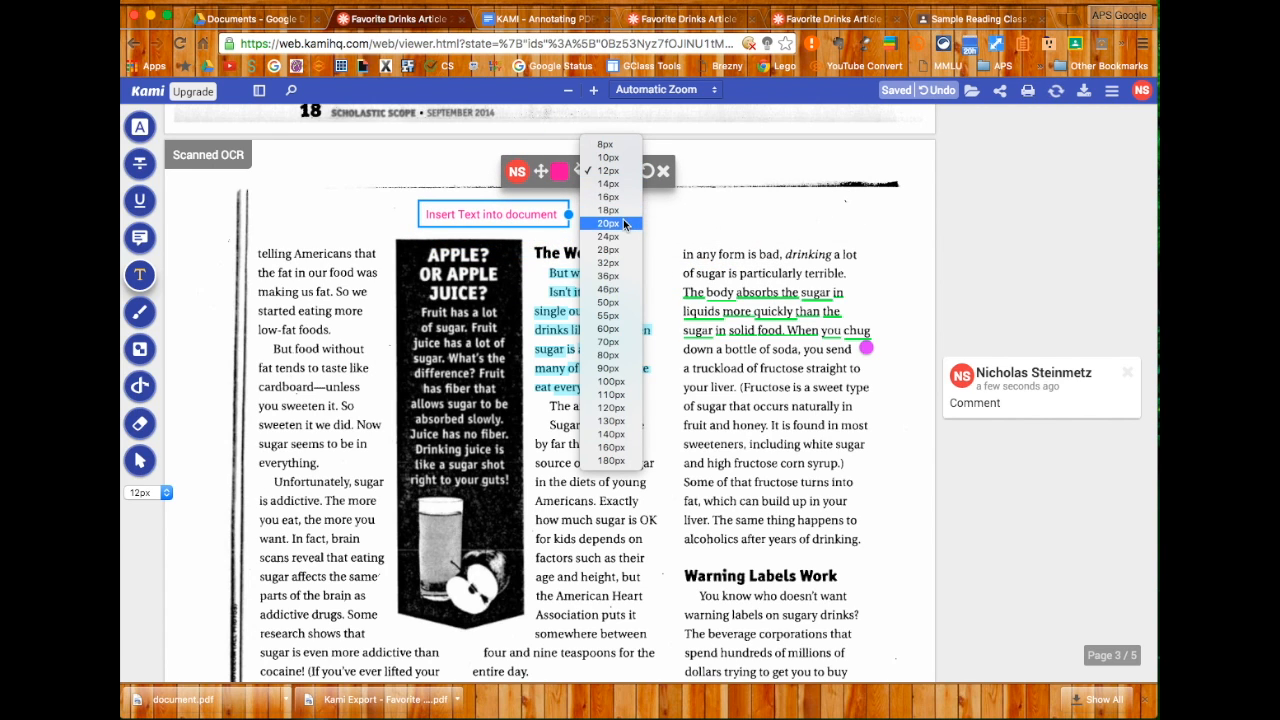
left_click(623, 222)
left_click_drag(566, 224, 682, 218)
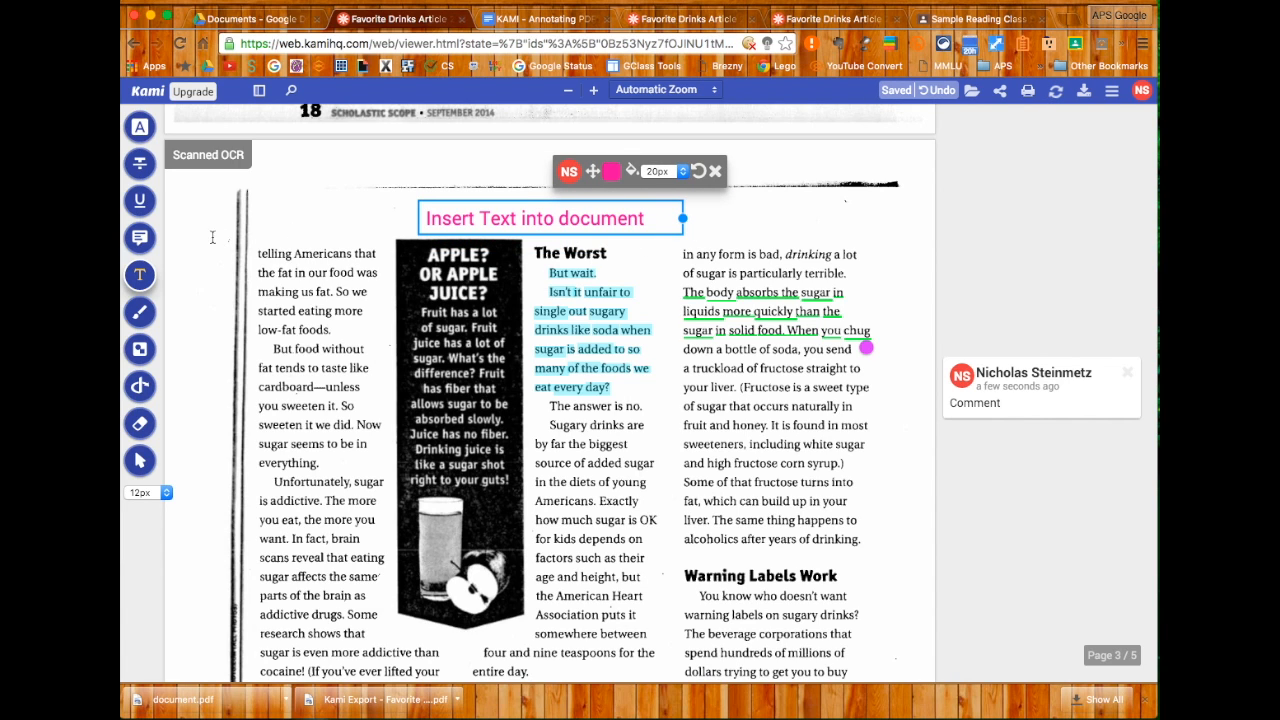
Step: Draw a red freehand outline around the heading "Warning Labels Work"
left_click(140, 312)
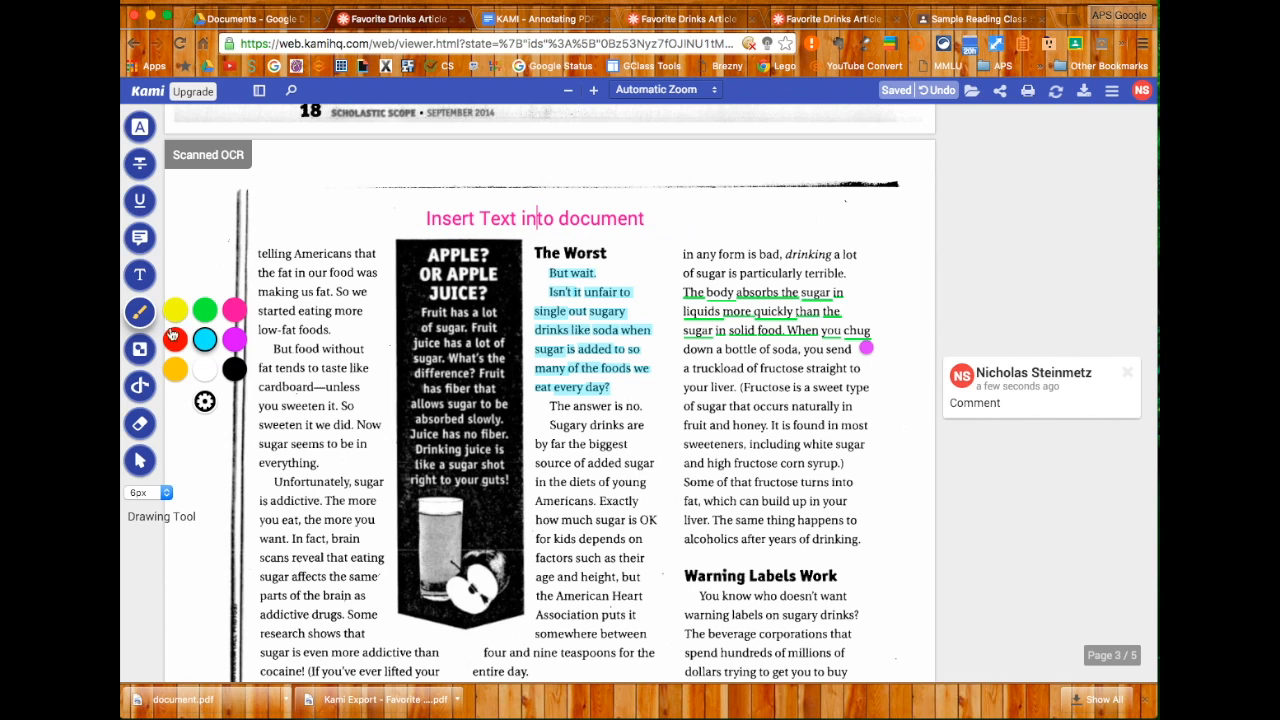
left_click(176, 342)
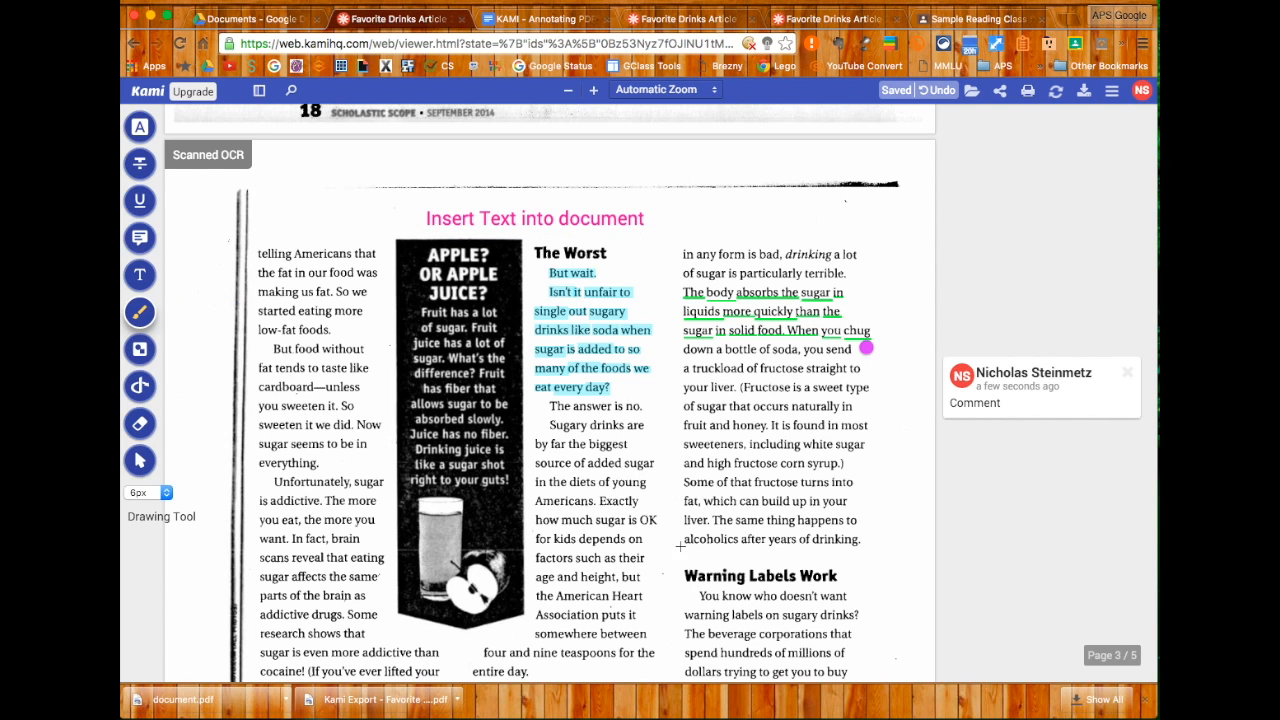
mouse_move(684, 554)
left_mouse_down()
mouse_move(862, 573)
mouse_move(836, 588)
mouse_move(668, 592)
mouse_move(672, 554)
mouse_move(685, 555)
left_mouse_up()
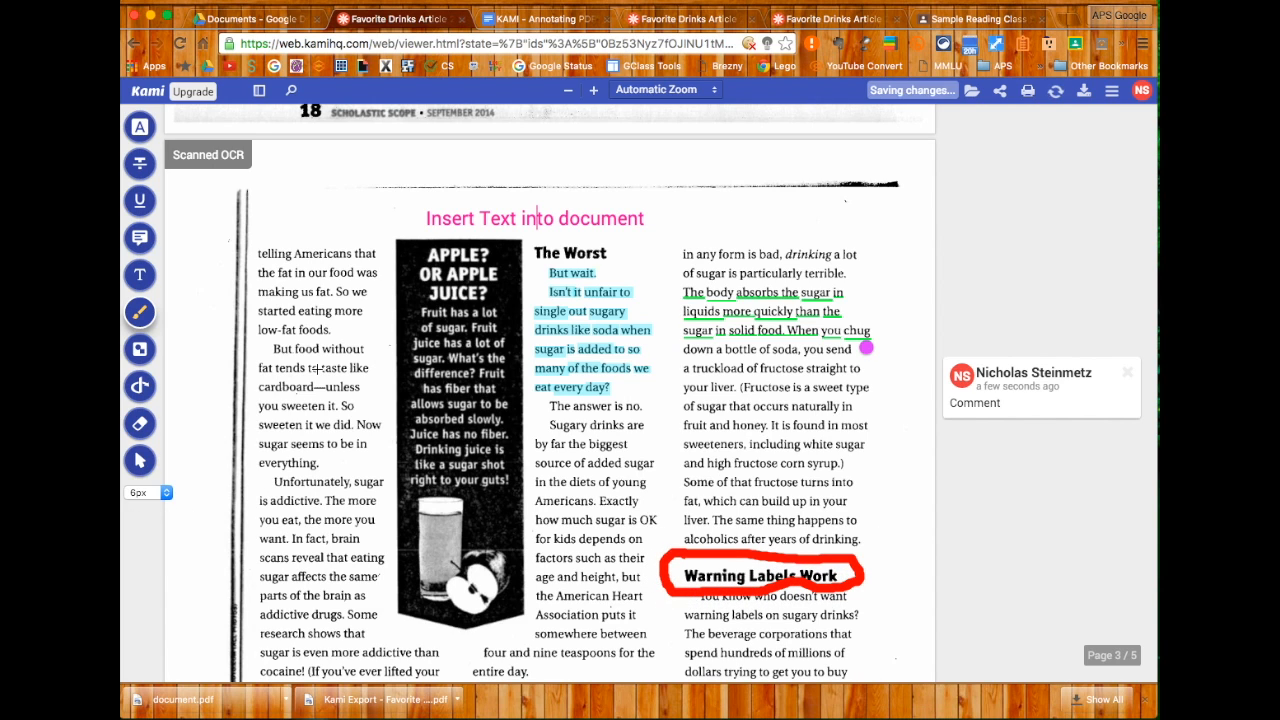
Step: Switch from the Eraser tool to the Select tool and reposition the red freehand outline around the heading "Warning Labels Work"
left_click(140, 421)
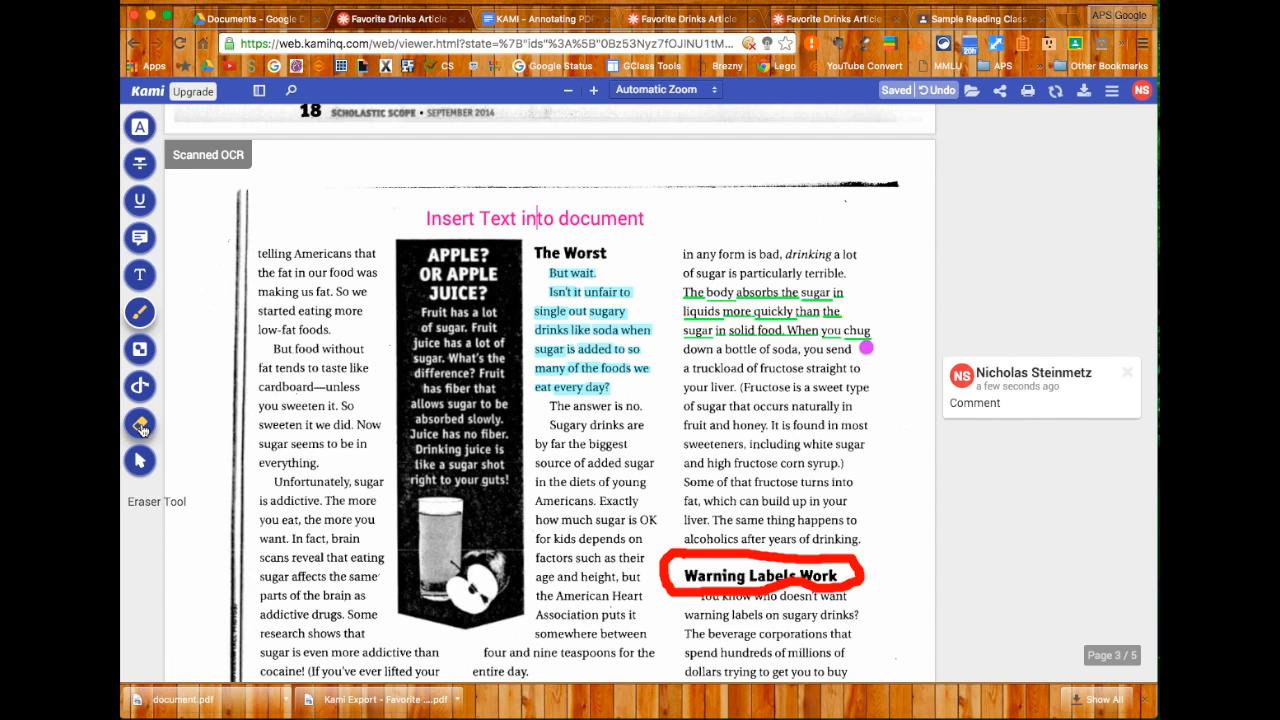
left_click_drag(672, 588, 686, 582)
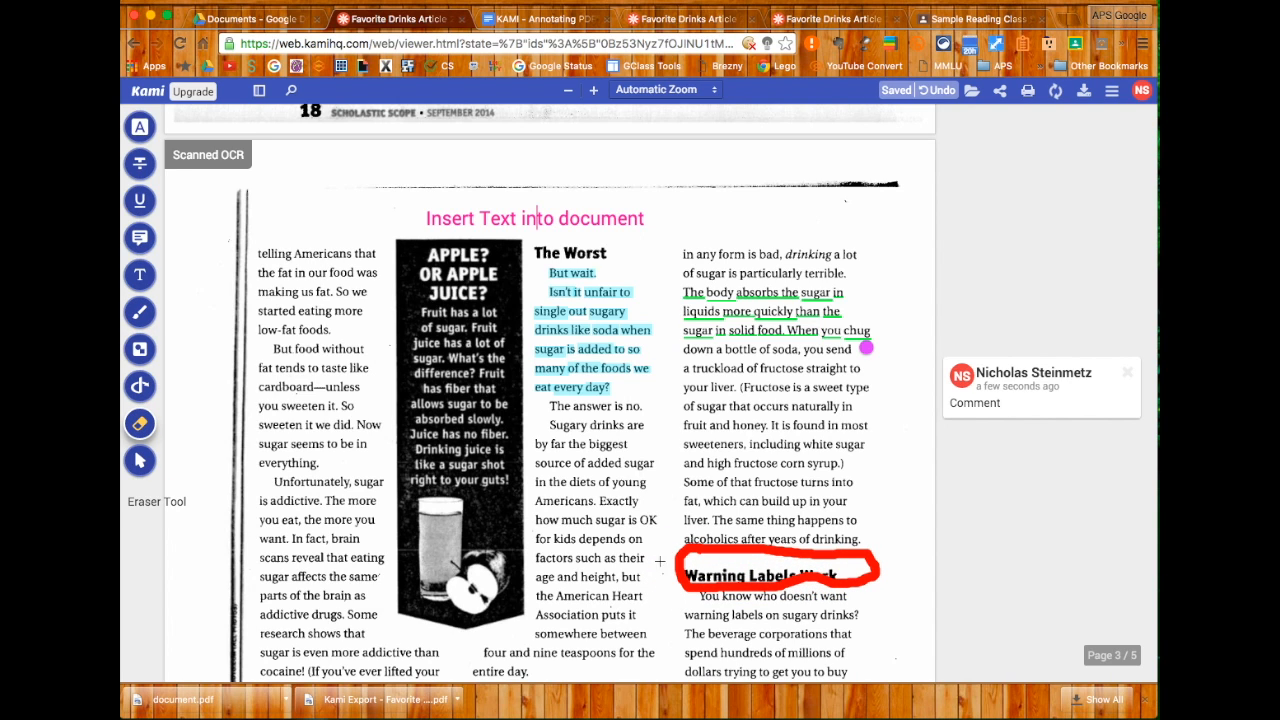
left_click(140, 462)
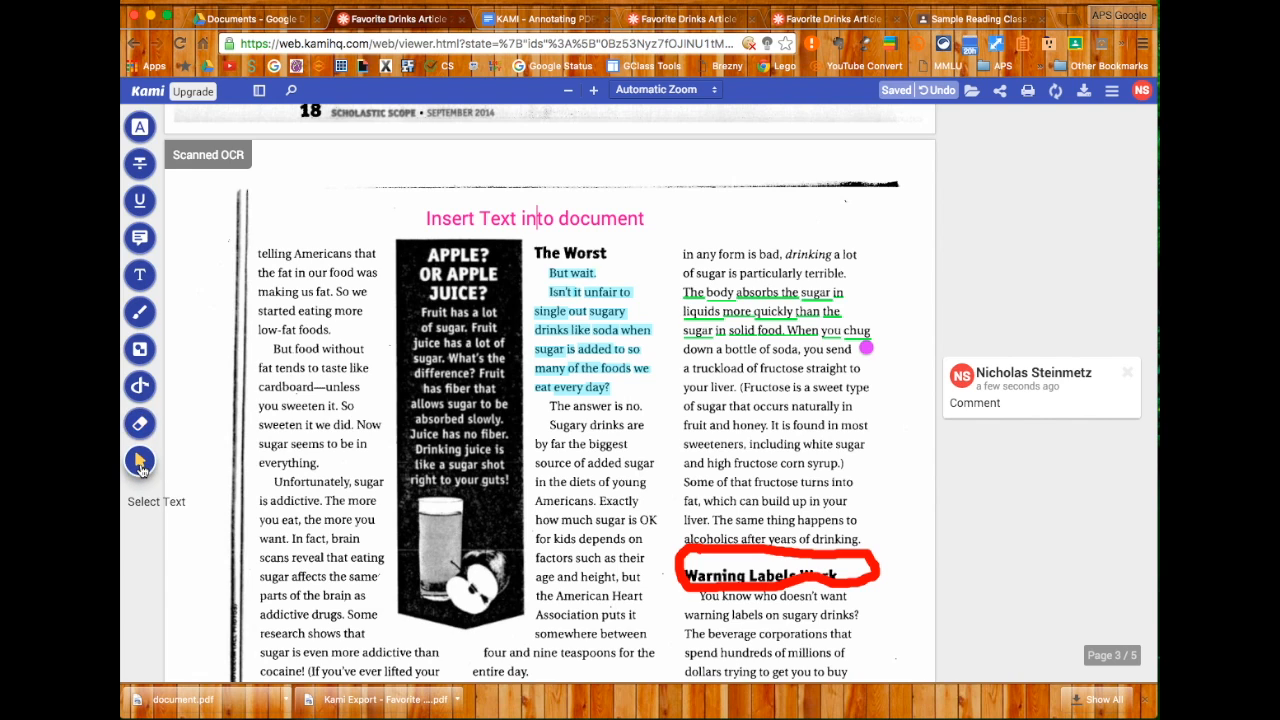
mouse_move(695, 548)
left_mouse_down()
mouse_move(677, 537)
mouse_move(643, 549)
mouse_move(692, 557)
left_mouse_up()
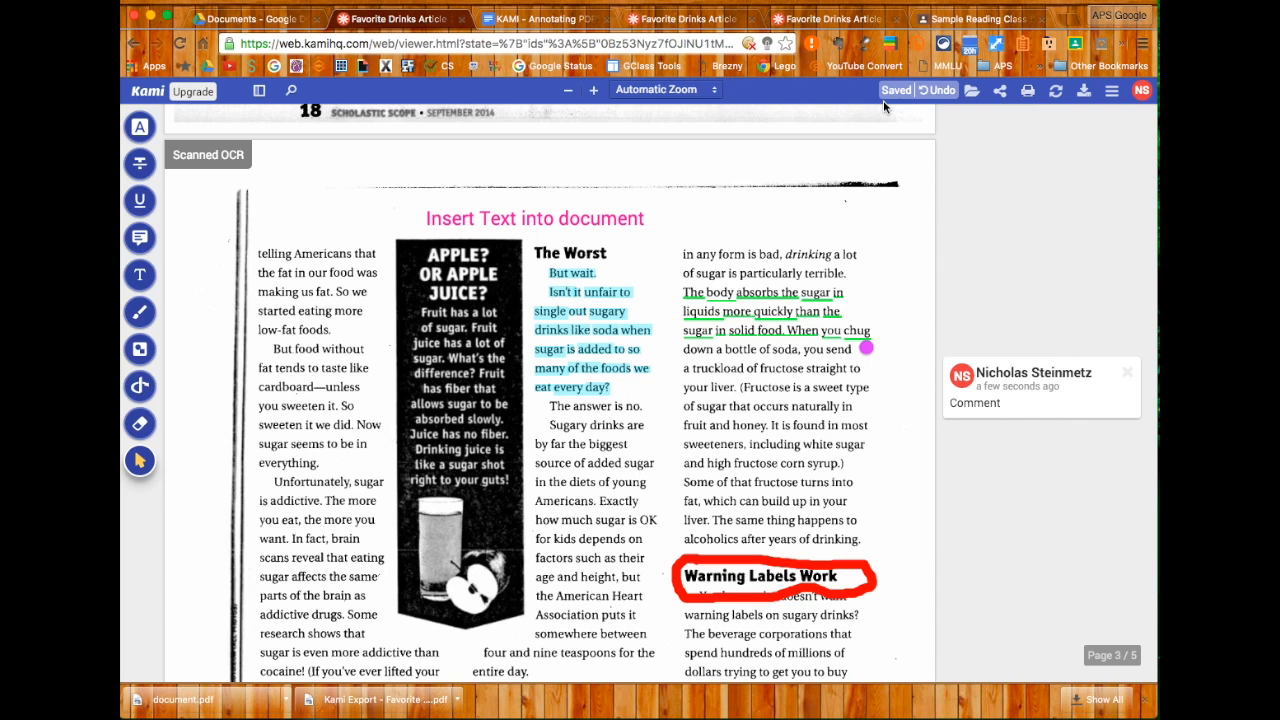
Step: Look over the sources for opening a file and the document's sharing options
left_click(972, 92)
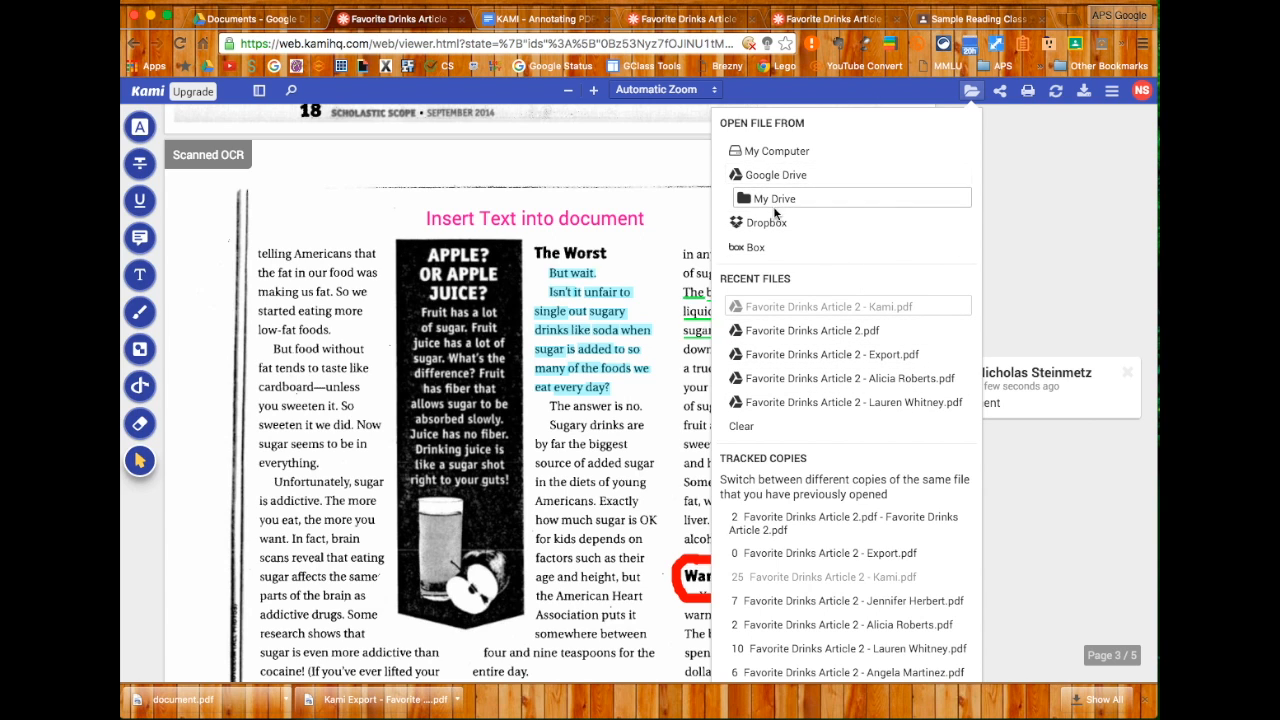
left_click(1000, 92)
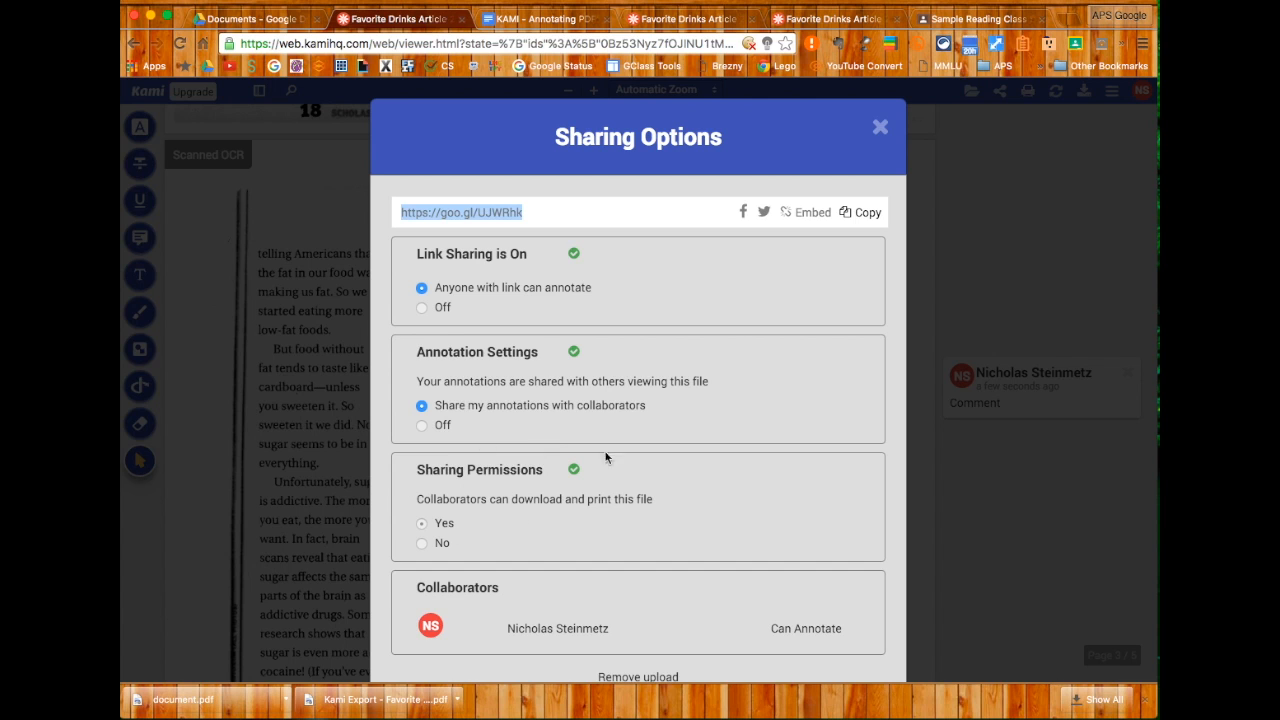
left_click(879, 130)
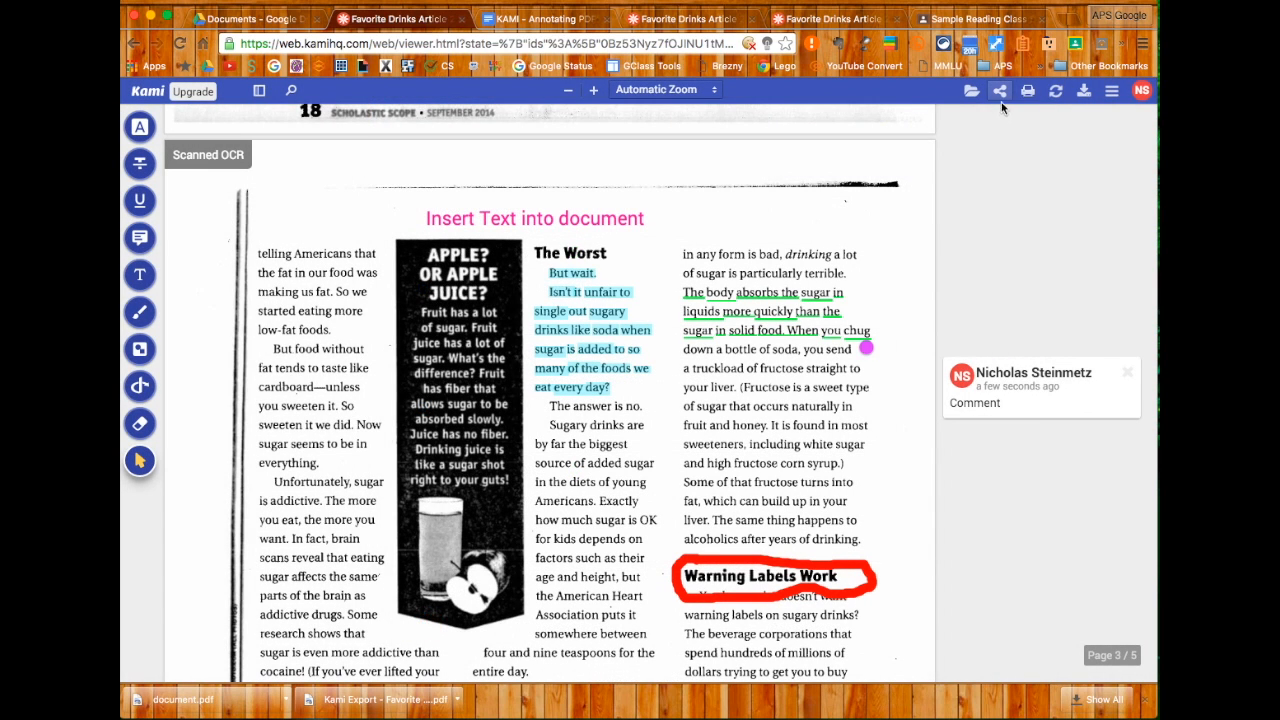
Step: Turn on Auto Save to Google Drive in the document's sync options
left_click(1056, 92)
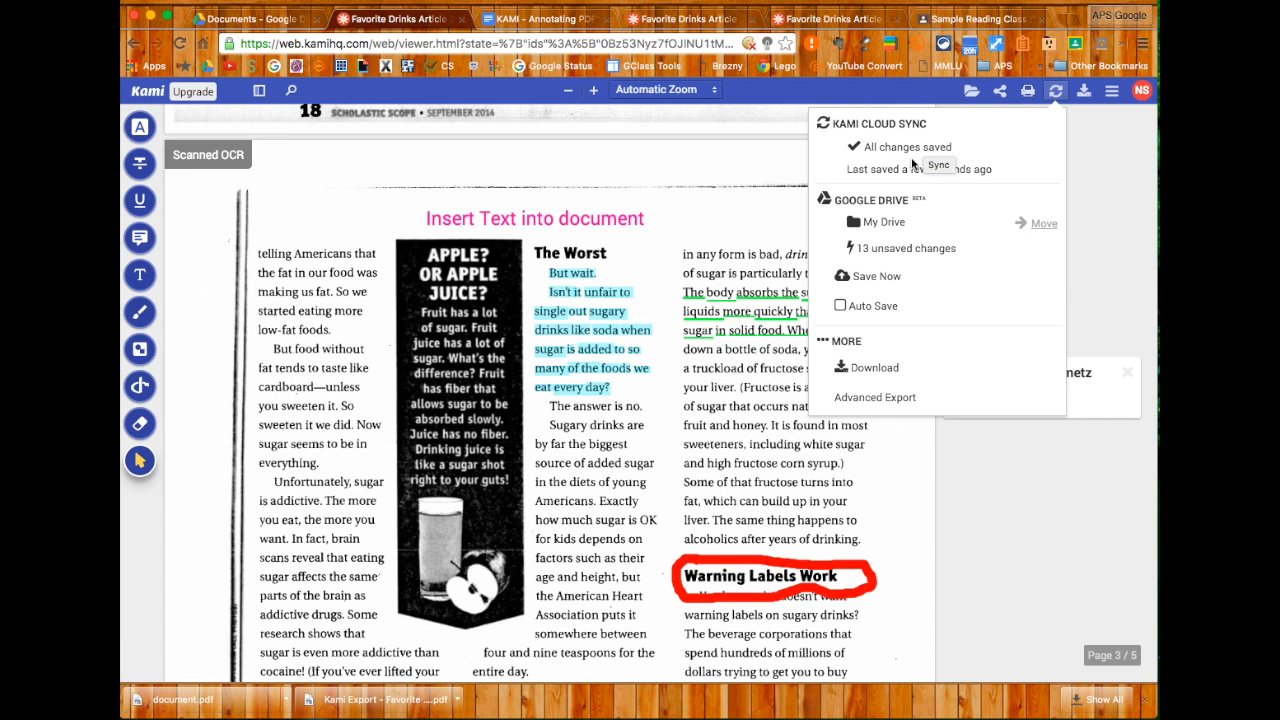
left_click(841, 307)
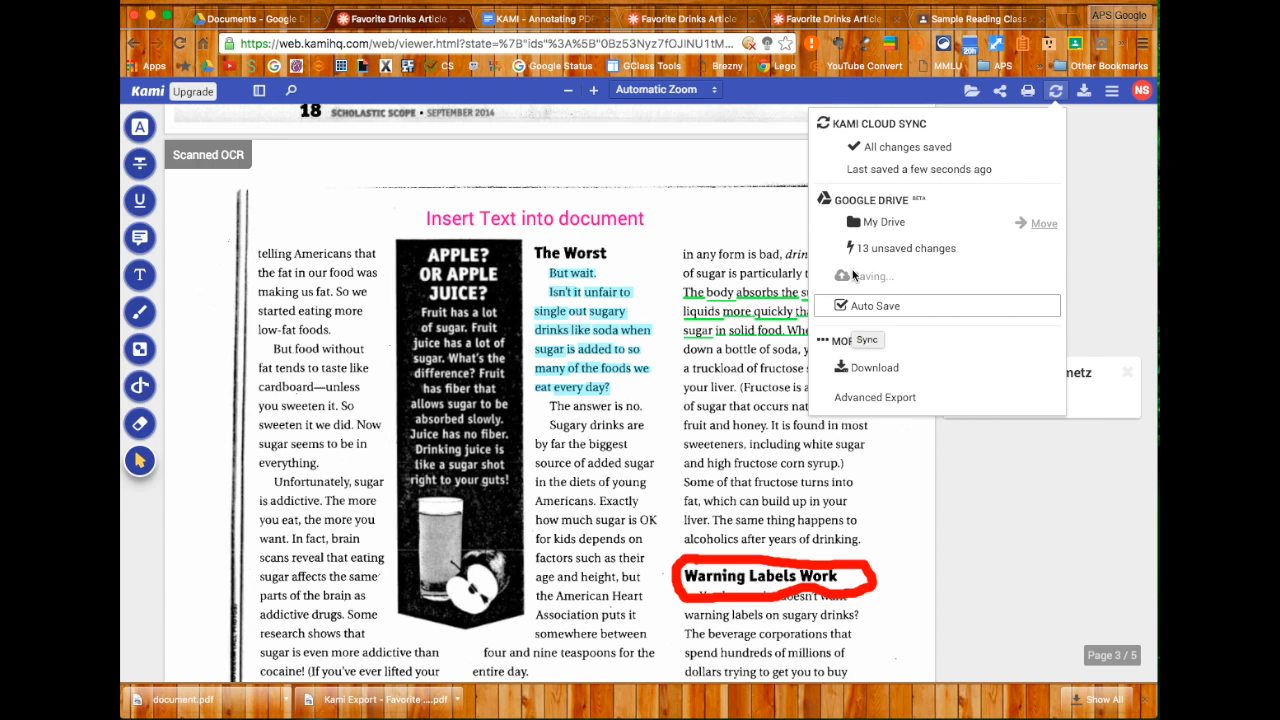
left_click(1086, 238)
Step: Switch to Google Drive, reopen the preview of Favorite Drinks Article 2 - Kami.pdf, and check its pages for the saved annotations
left_click(262, 16)
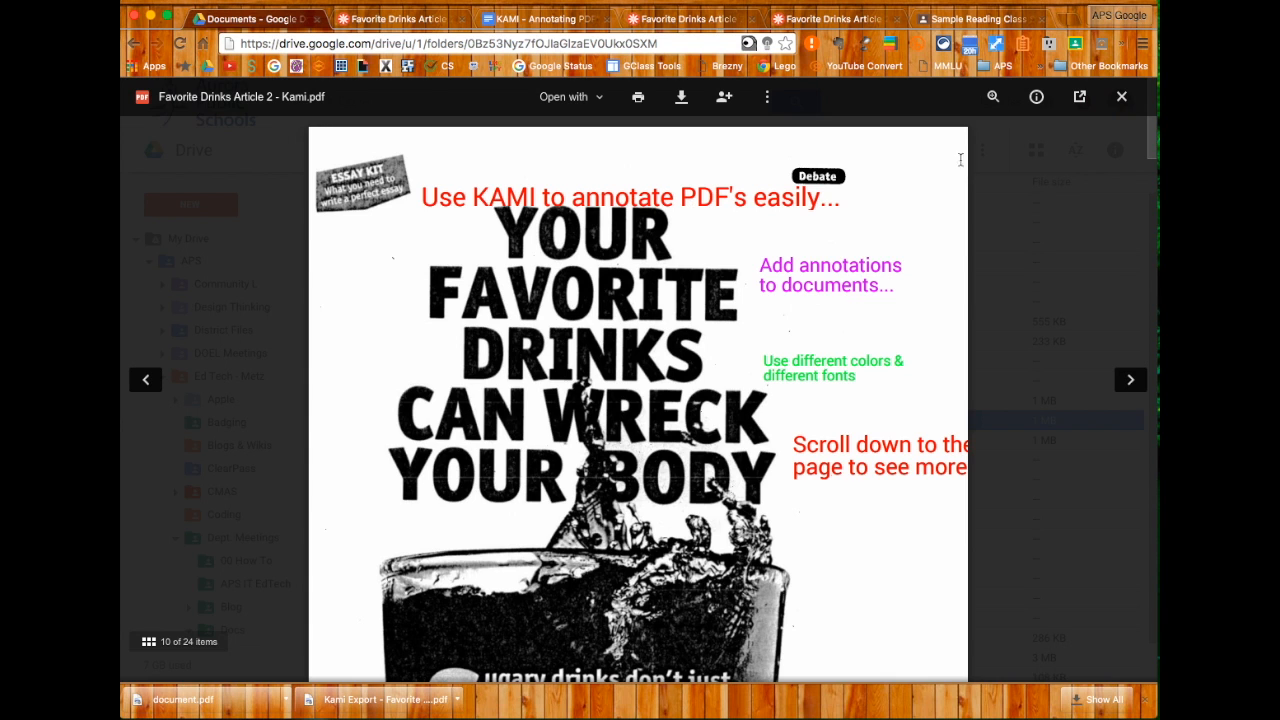
left_click(1121, 96)
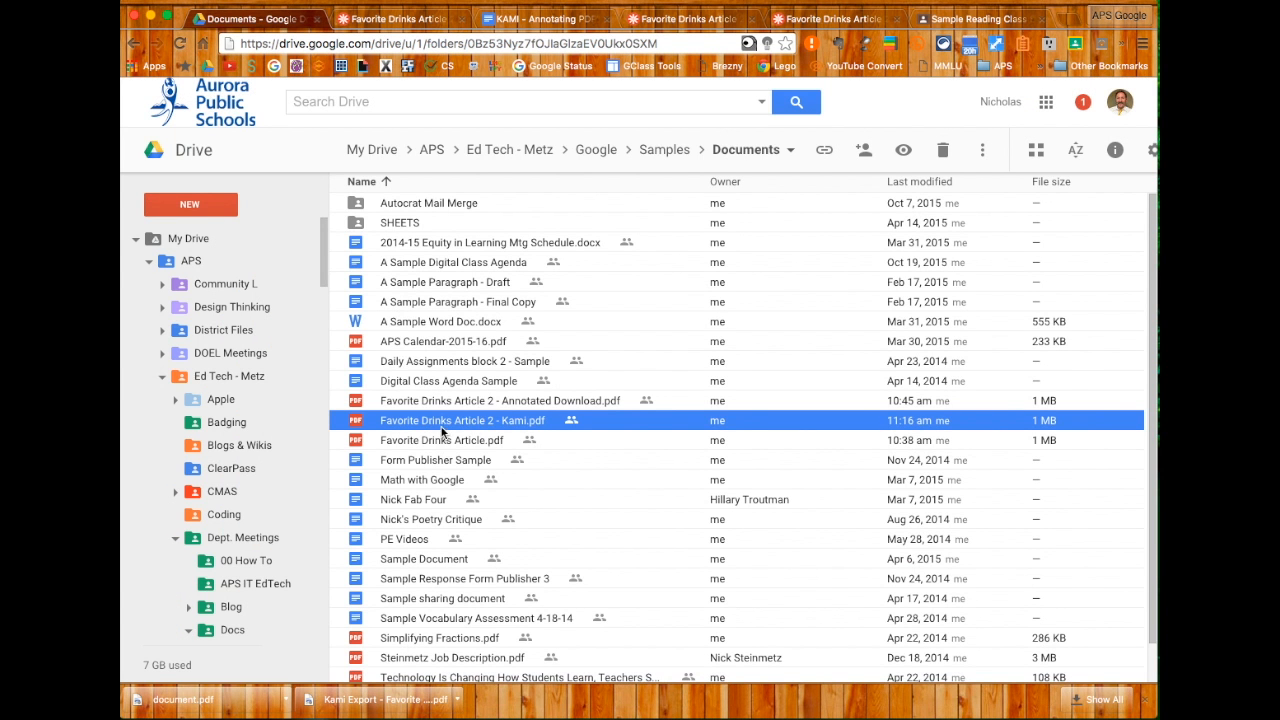
left_click(903, 149)
scroll(493, 366, "down", 10)
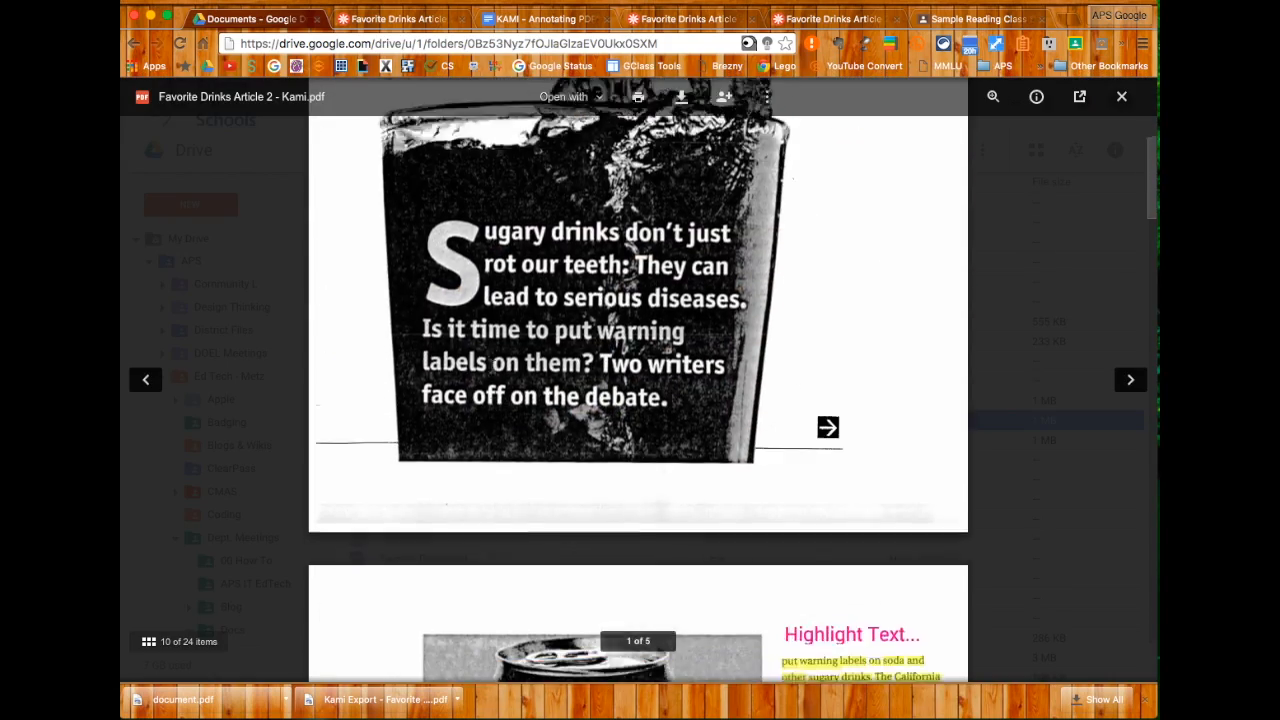
scroll(493, 366, "down", 10)
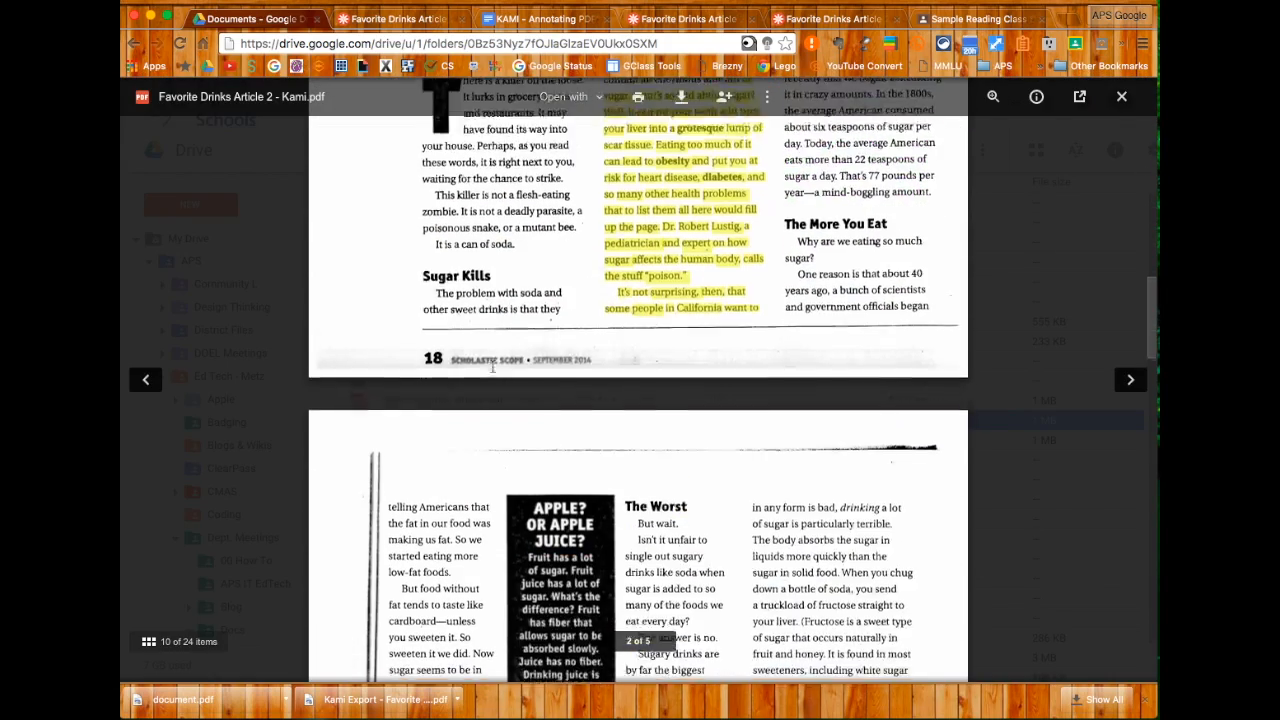
scroll(492, 366, "up", 15)
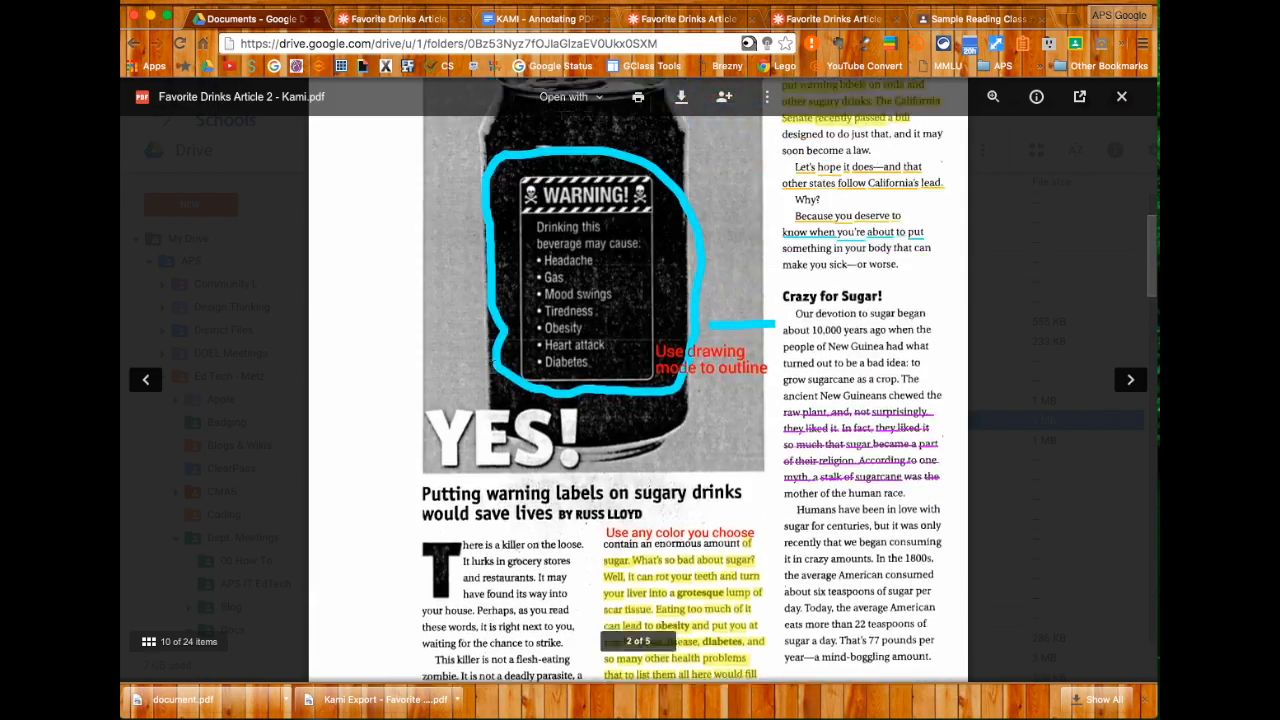
scroll(492, 366, "up", 2)
scroll(492, 366, "down", 15)
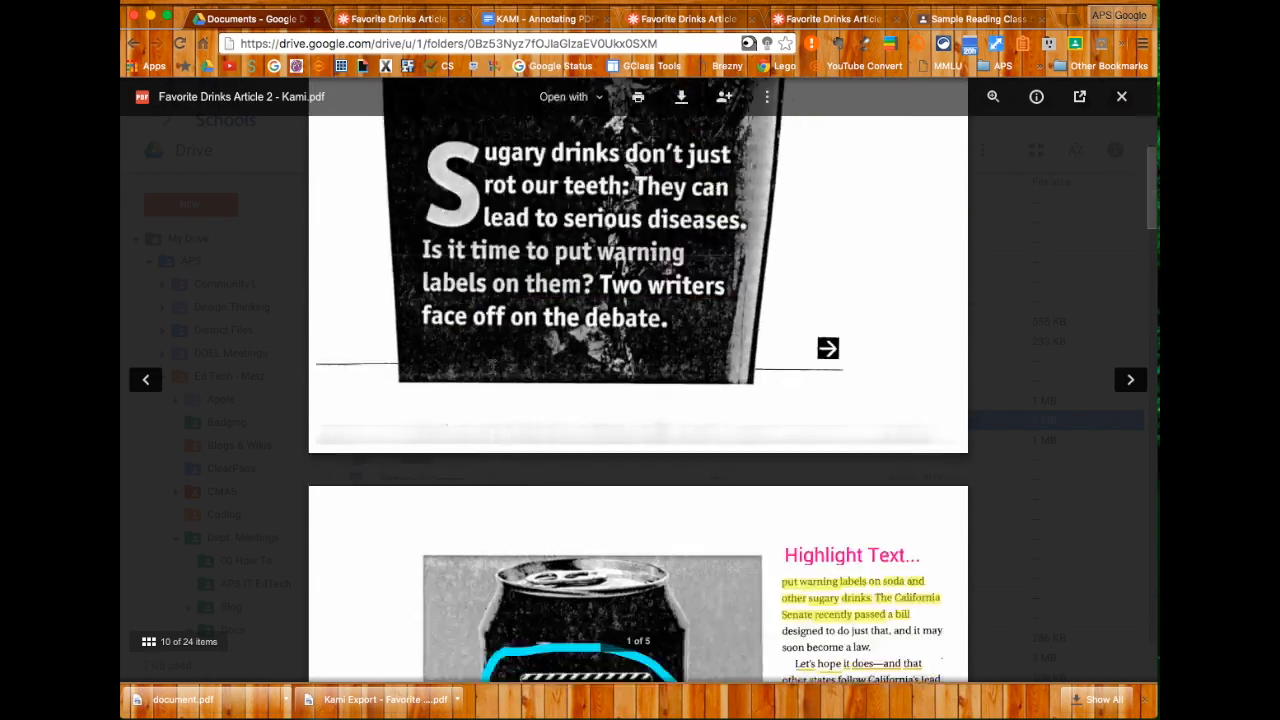
scroll(492, 366, "down", 2)
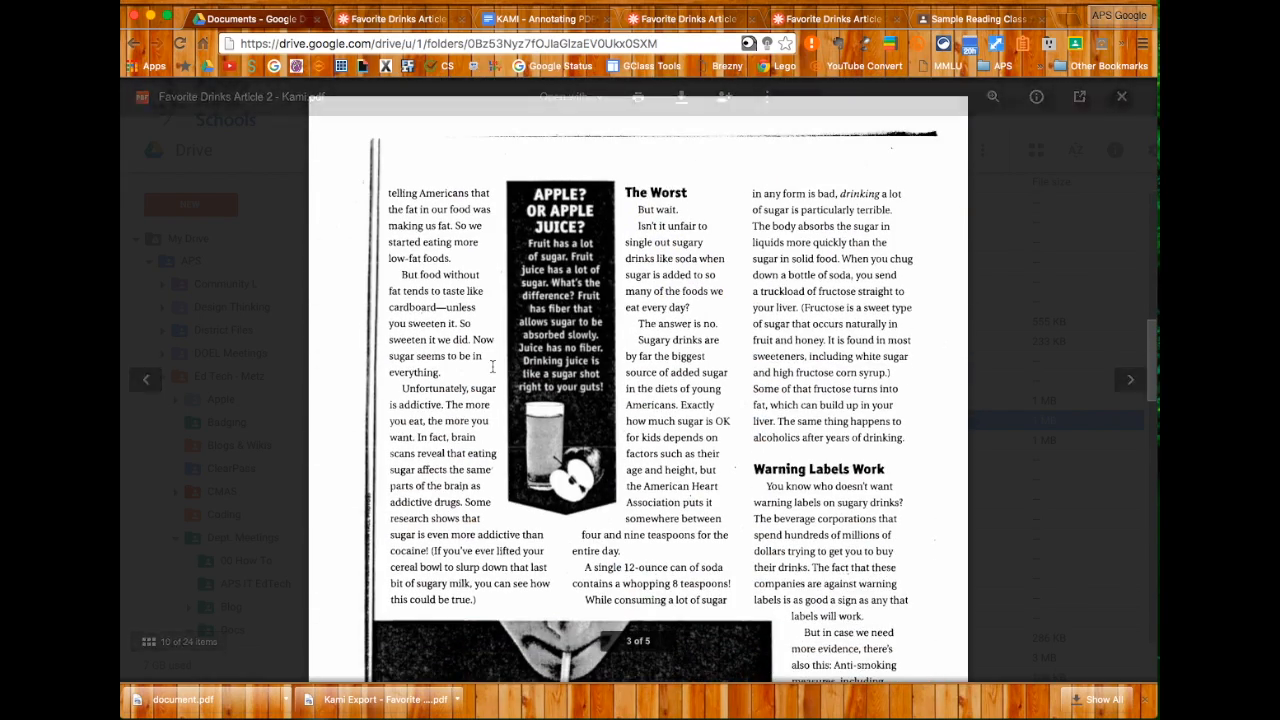
scroll(492, 366, "up", 5)
scroll(492, 366, "up", 10)
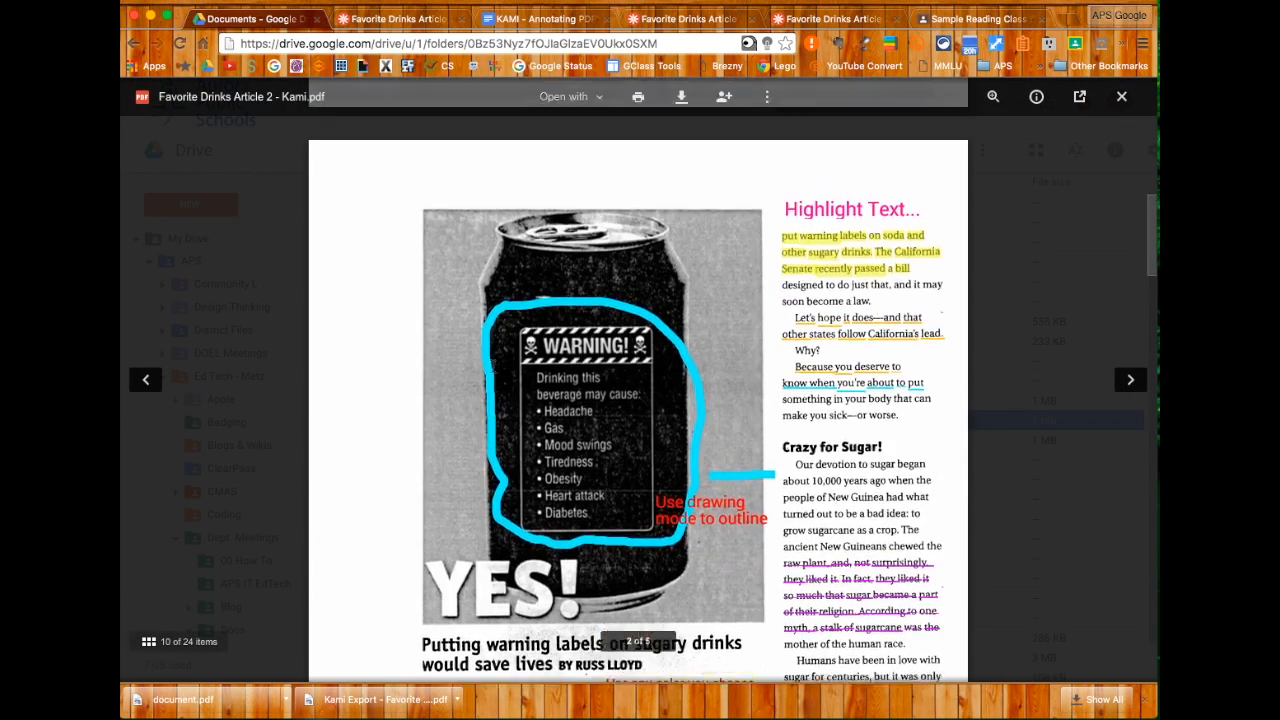
left_click(1122, 97)
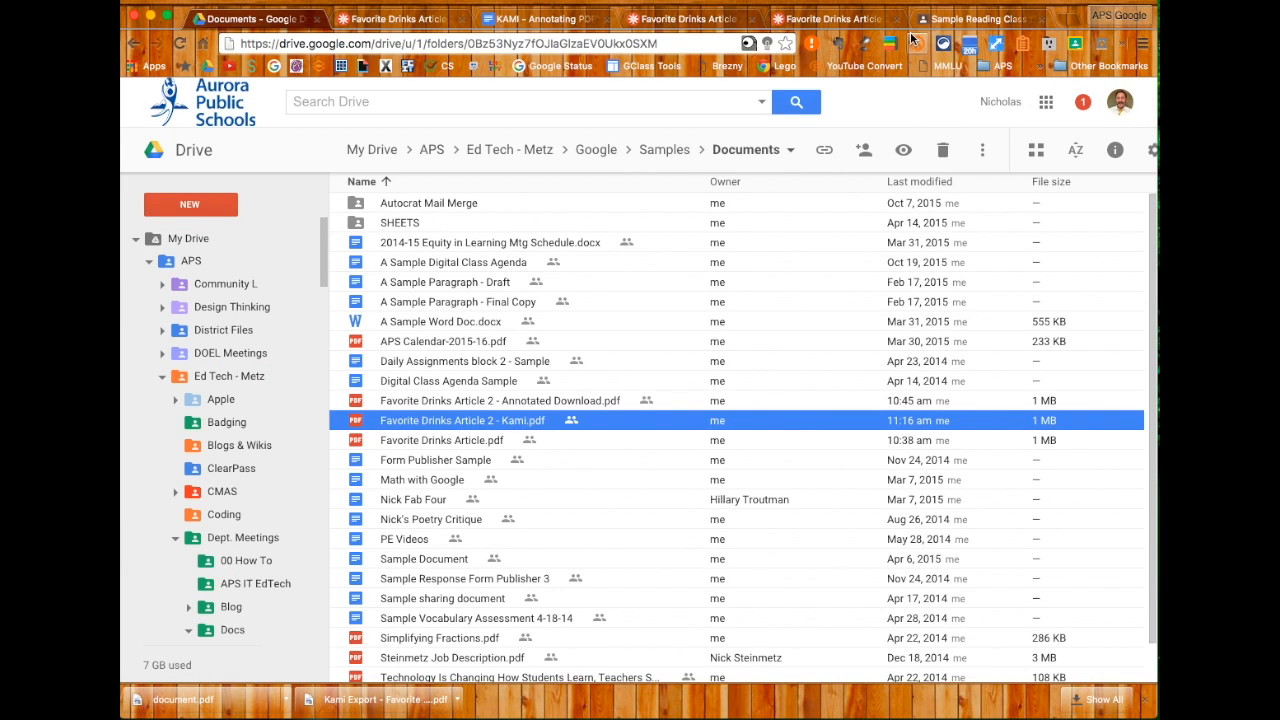
Step: Switch to Google Classroom and view the Kami Sample assignment in the Sample Reading Class stream
left_click(972, 18)
scroll(413, 402, "down", 2)
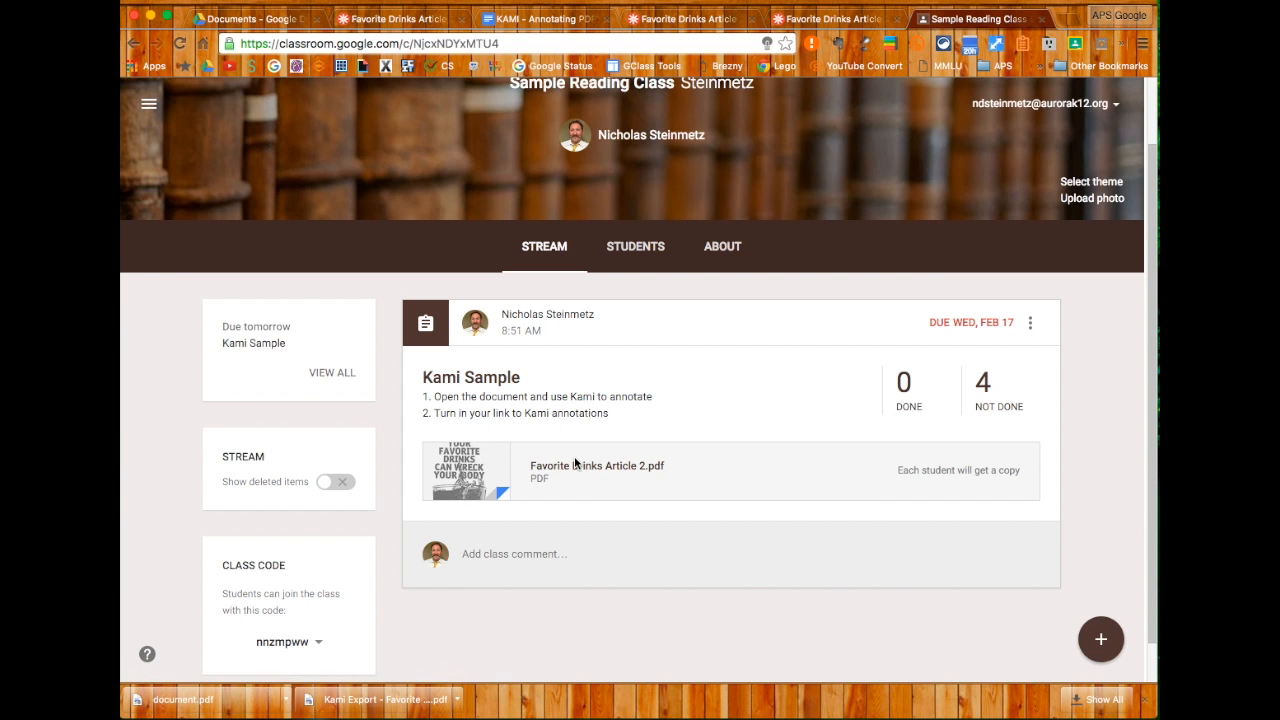
Step: Return to Google Drive and open the Kami Sample folder under Classroom, inside the Sample Reading Class folder
left_click(250, 18)
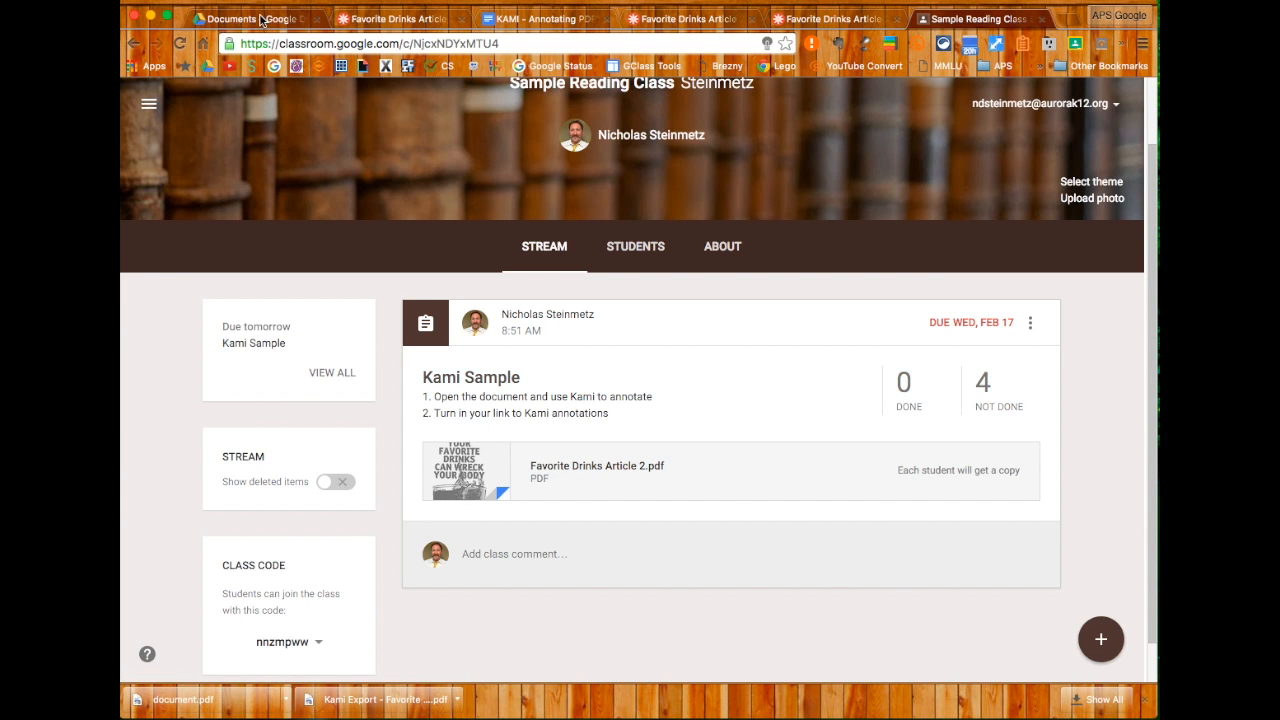
scroll(149, 516, "down", 10)
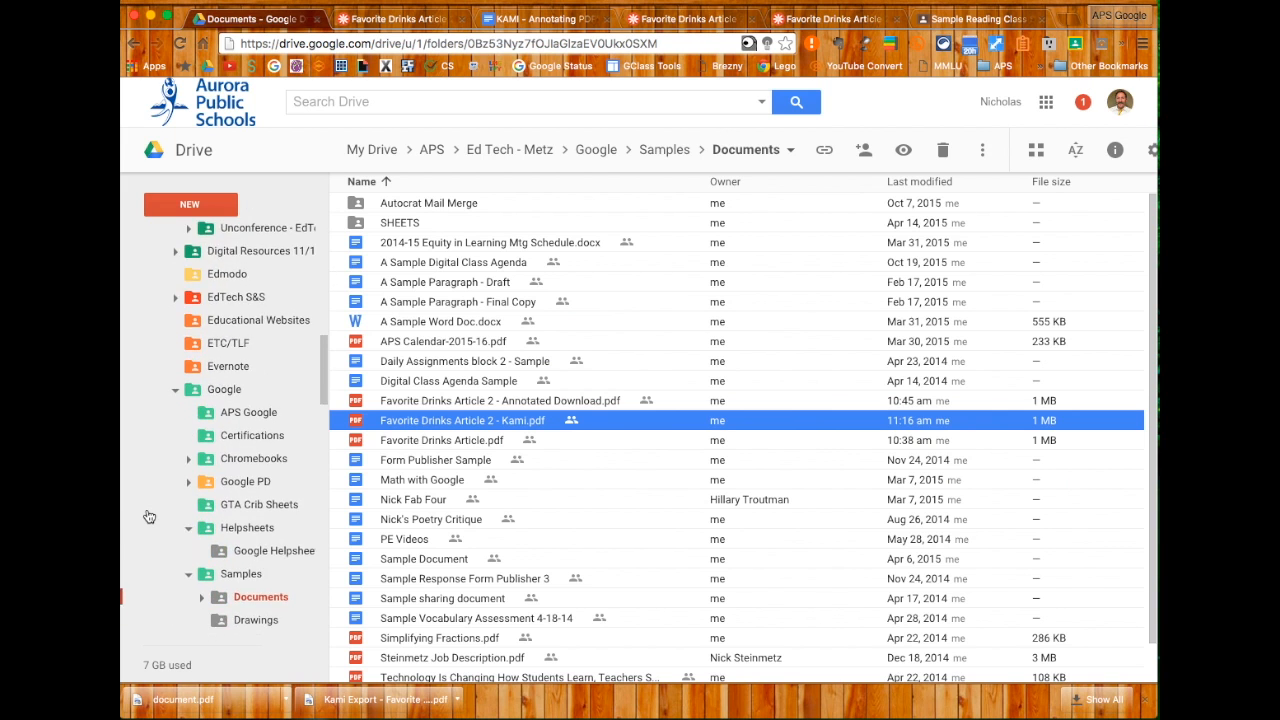
scroll(149, 516, "down", 10)
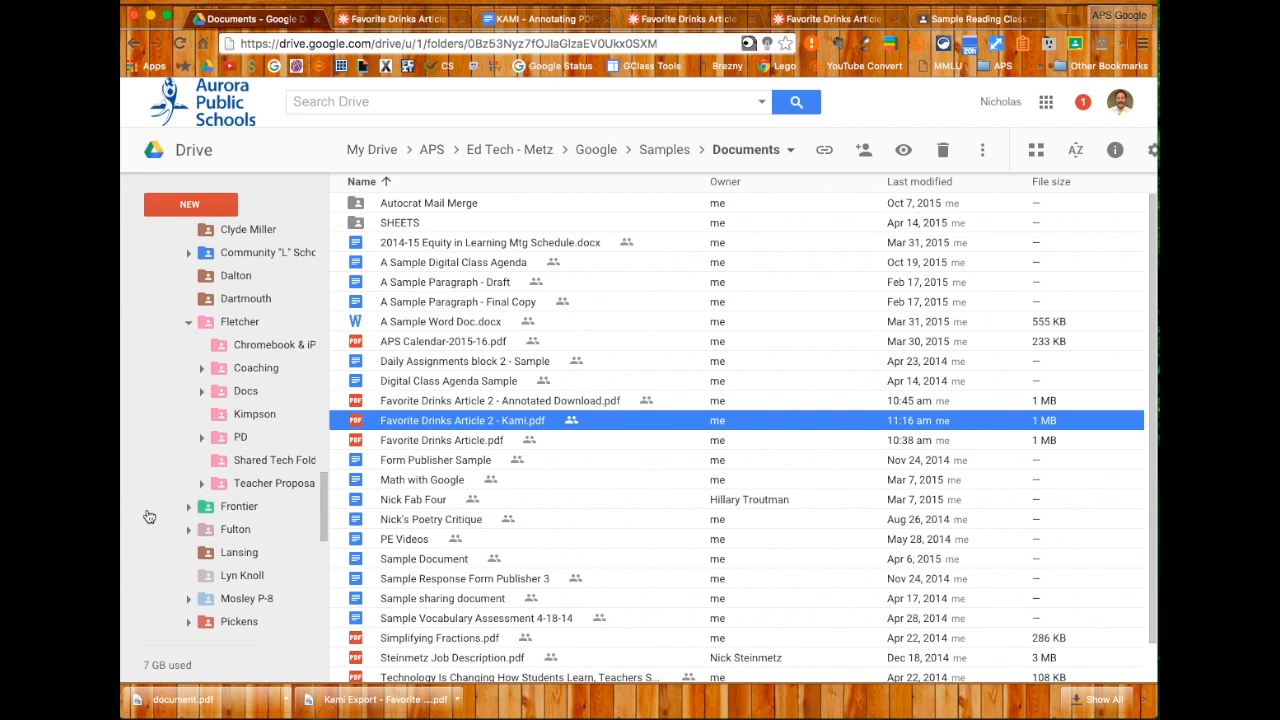
scroll(149, 516, "down", 5)
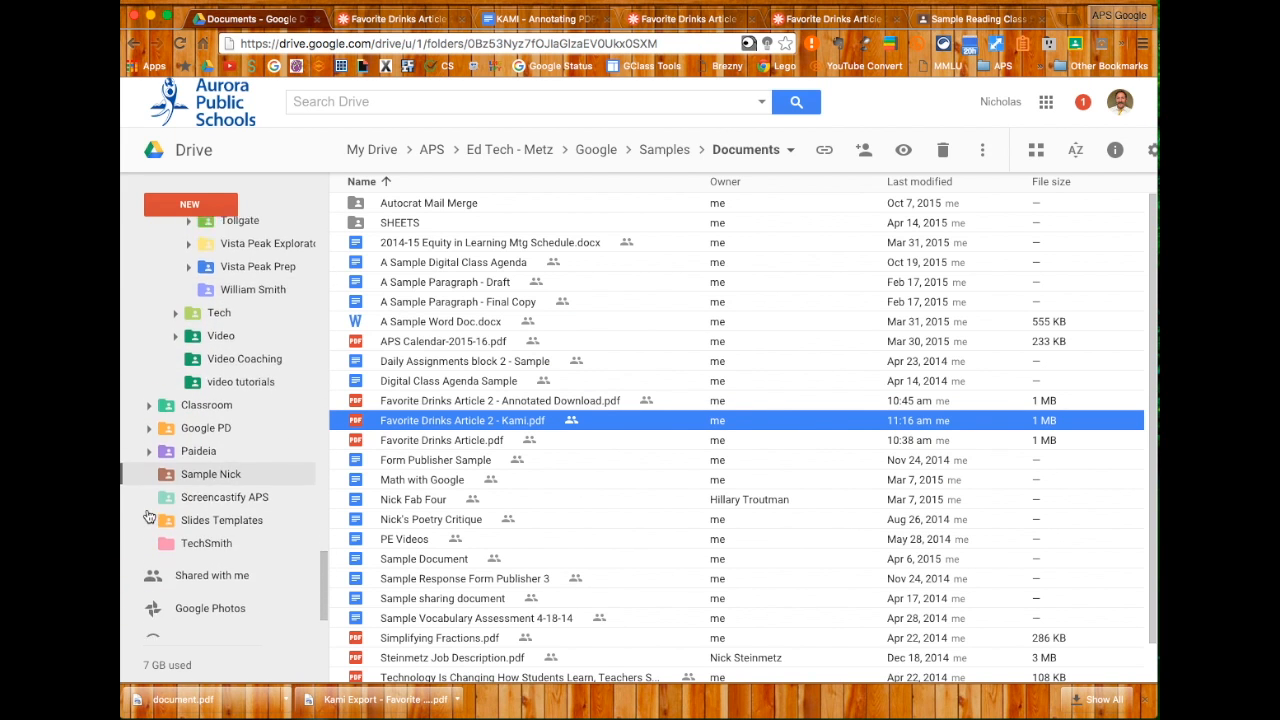
left_click(155, 365)
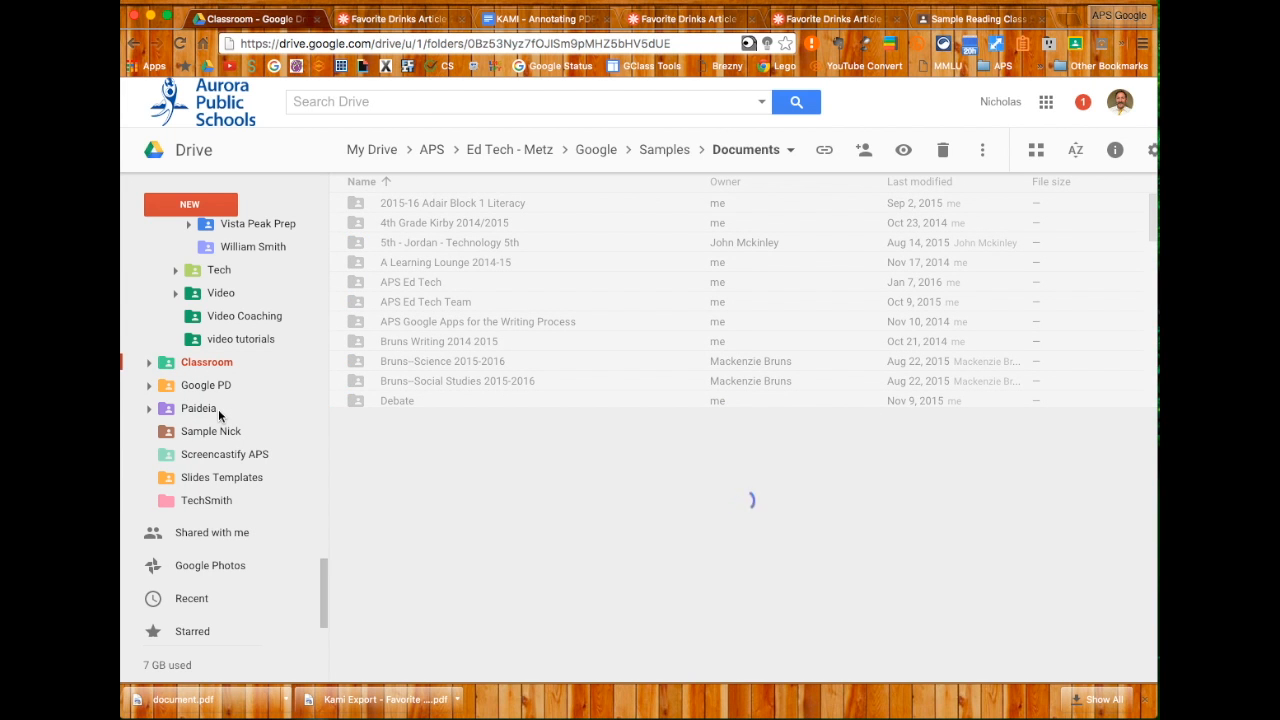
scroll(237, 394, "down", 1)
scroll(237, 394, "down", 4)
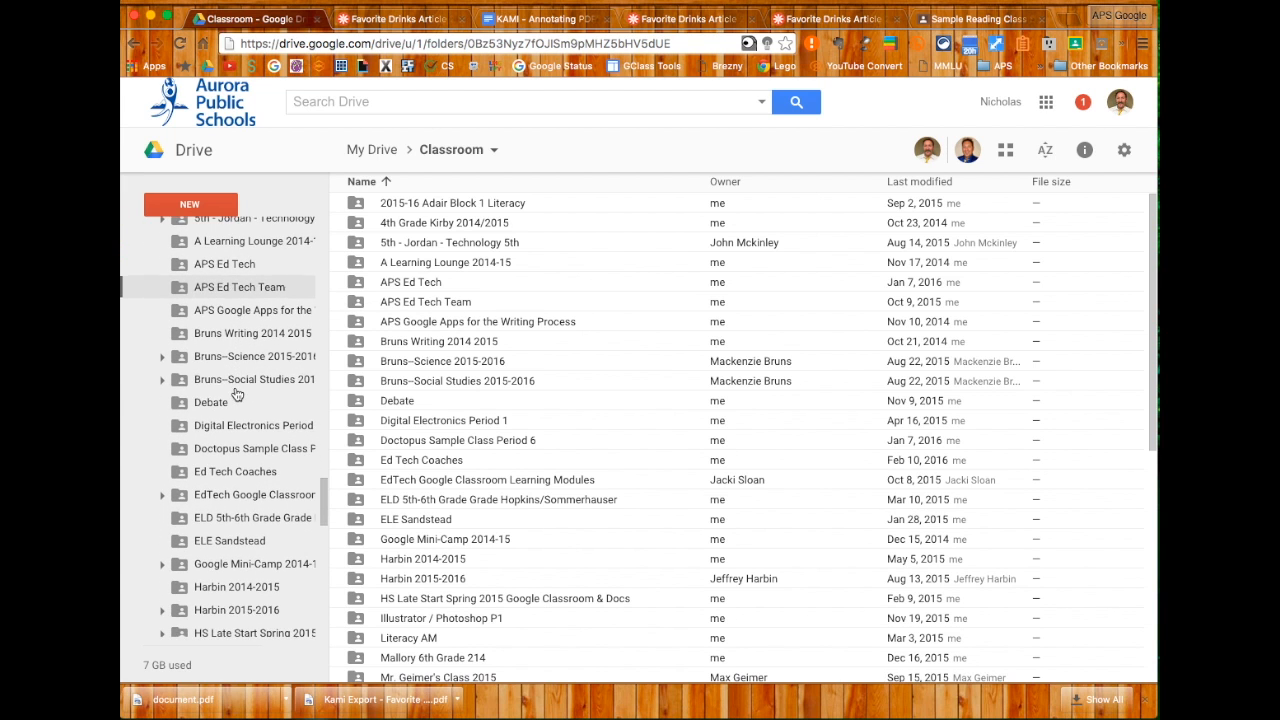
scroll(237, 394, "down", 5)
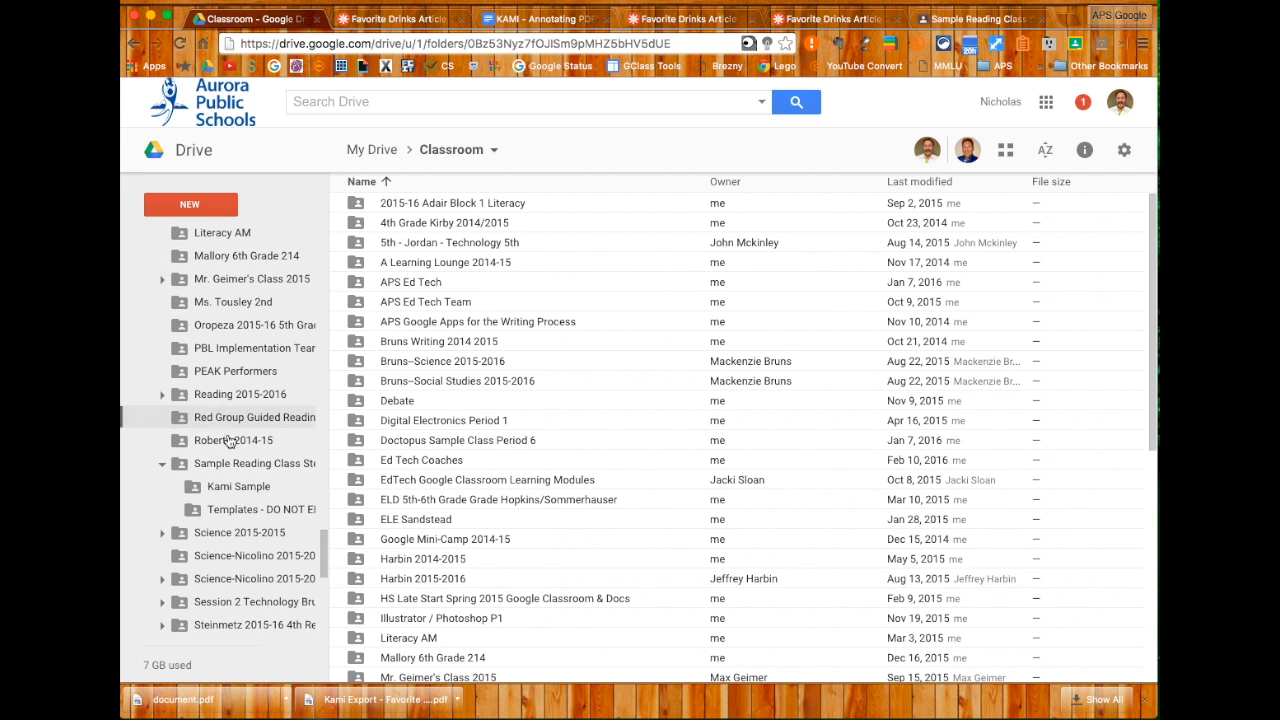
left_click(229, 487)
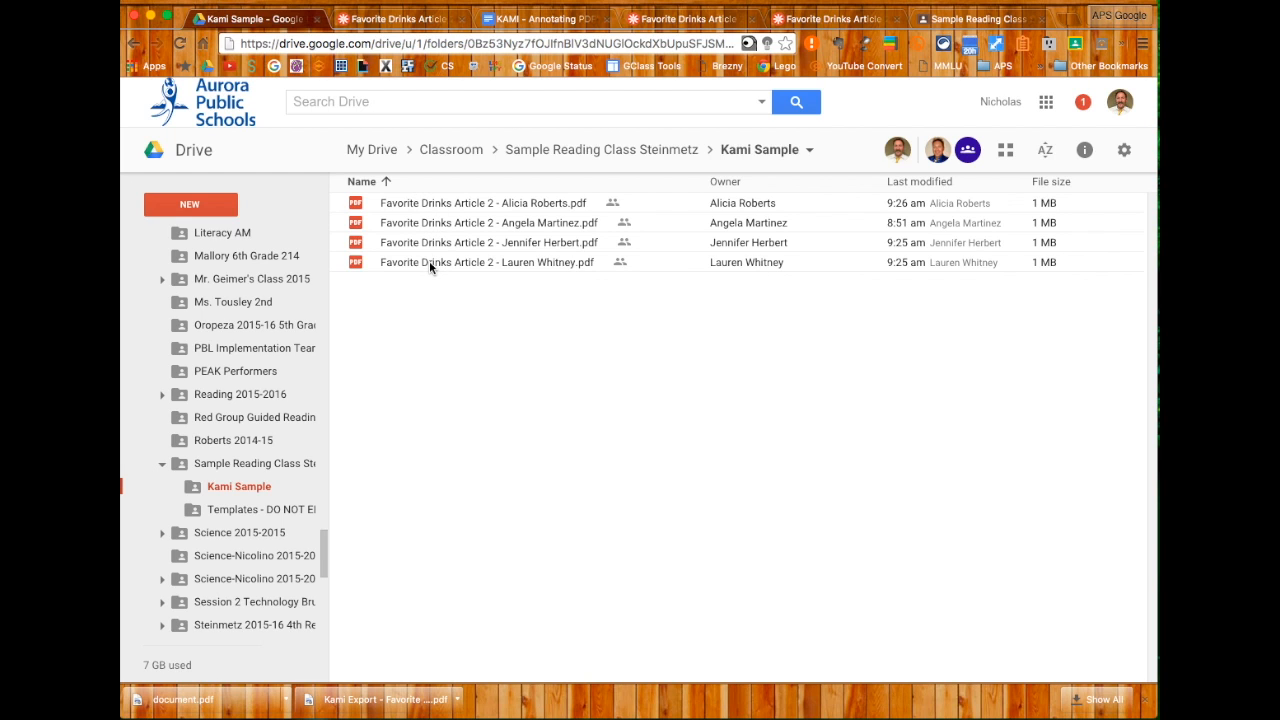
Step: Preview the last listed student copy of Favorite Drinks Article 2 and open it with Kami (formerly Notable PDF)
left_click(429, 261)
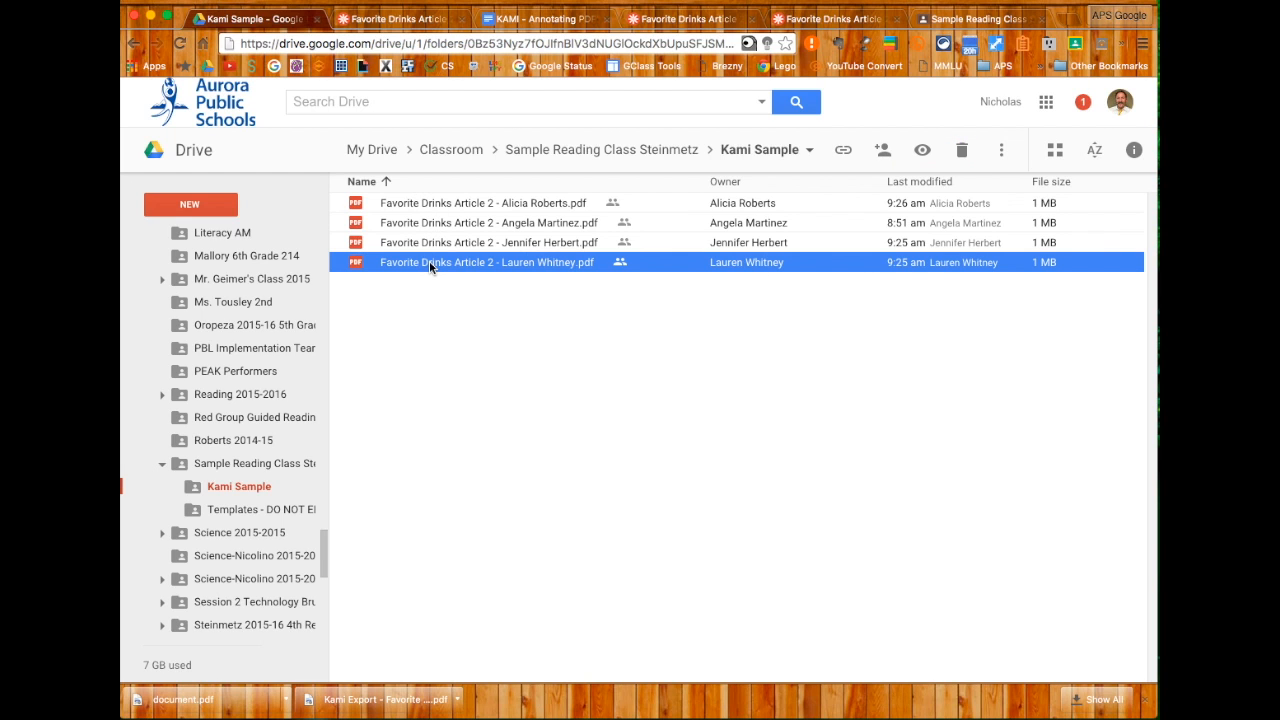
left_click(914, 162)
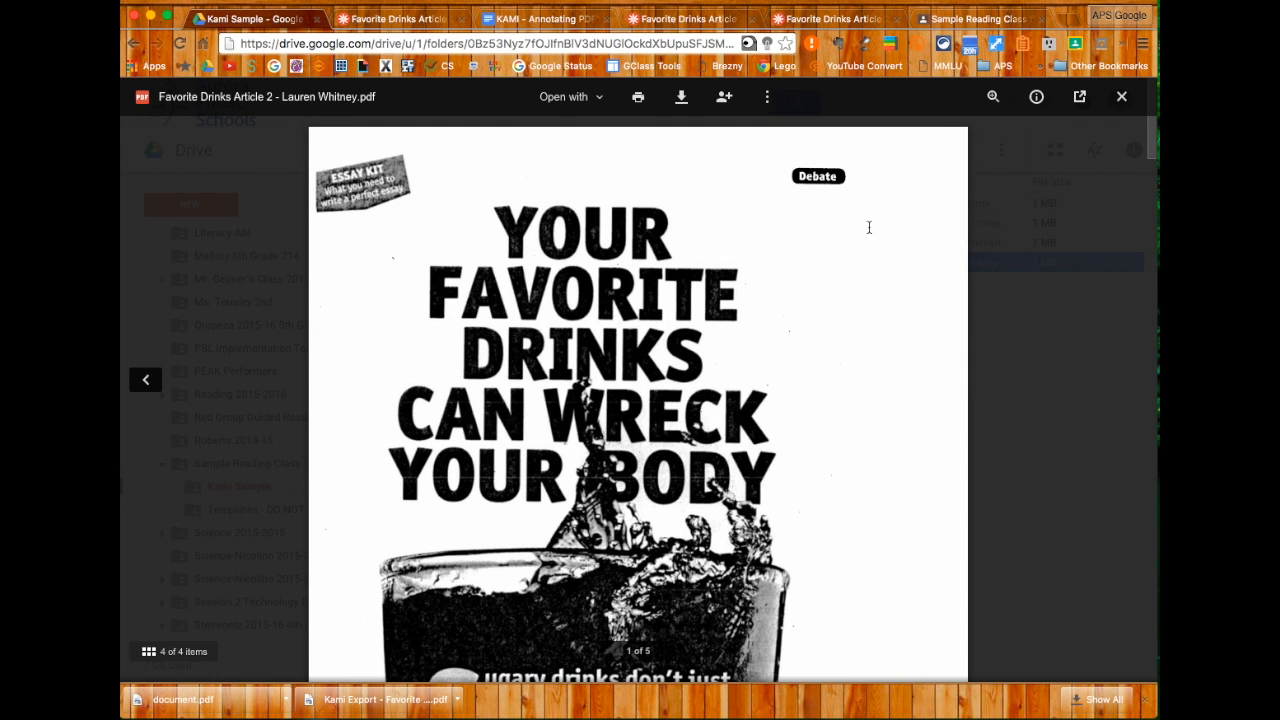
left_click(595, 100)
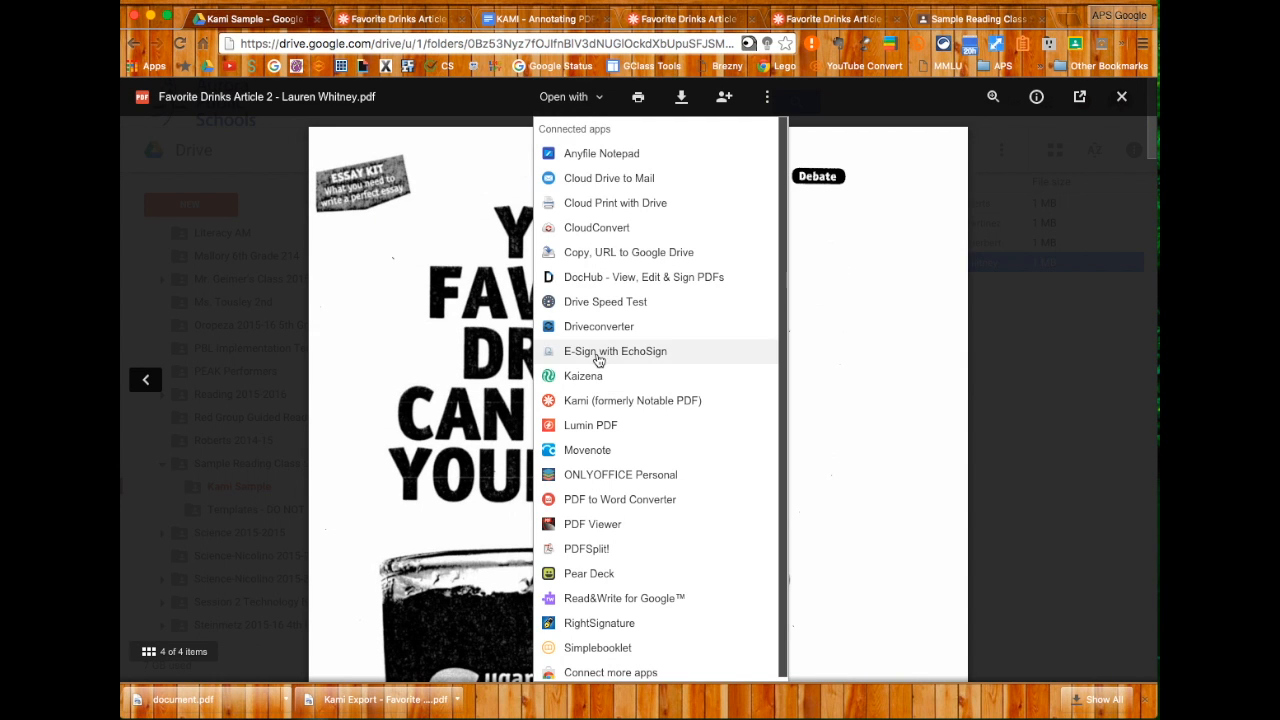
left_click(941, 388)
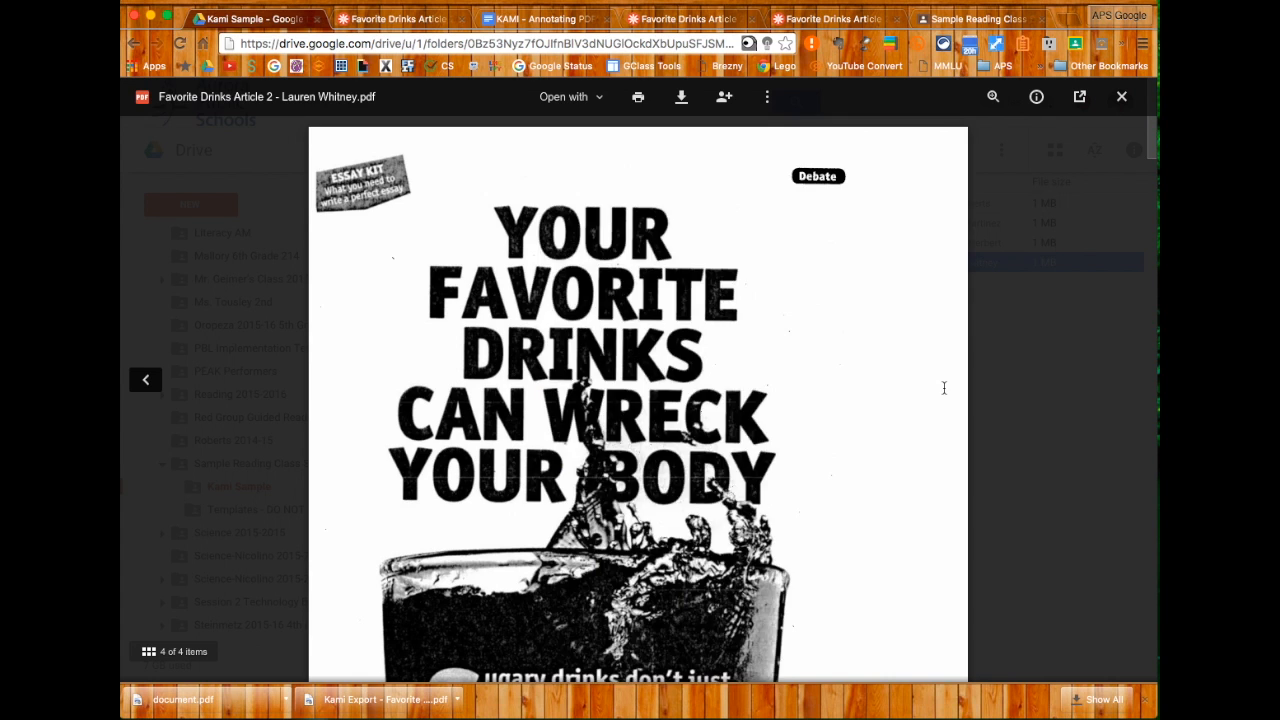
scroll(944, 388, "down", 7)
scroll(943, 387, "up", 7)
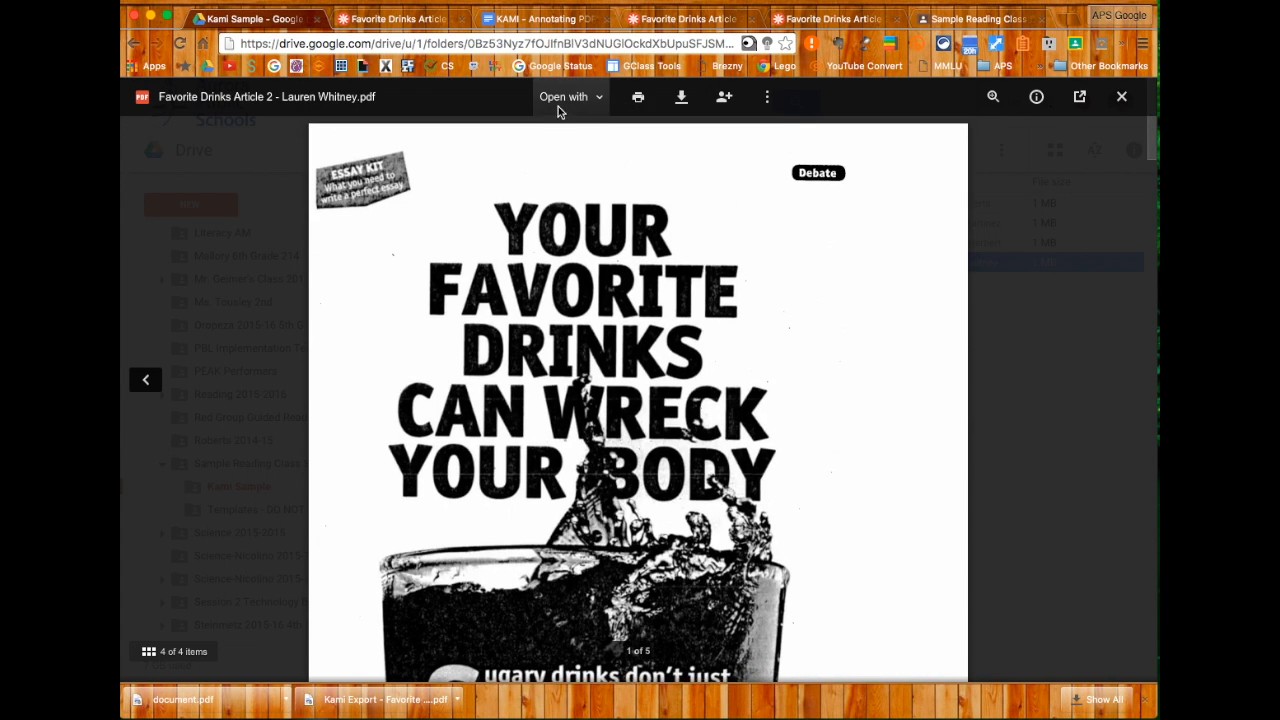
left_click(563, 97)
left_click(587, 404)
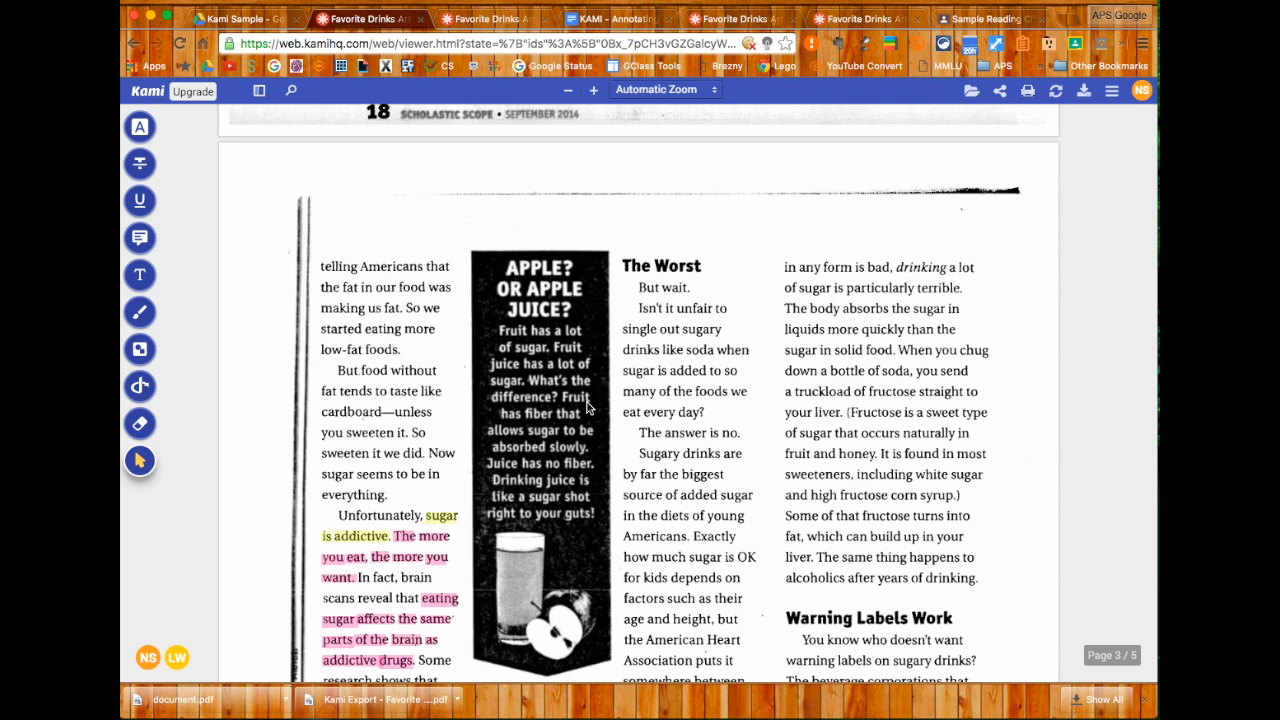
Step: Review the student's highlights on page 2, hide and reshow that collaborator's annotations, and go back to page 1
scroll(588, 408, "up", 5)
scroll(587, 396, "up", 4)
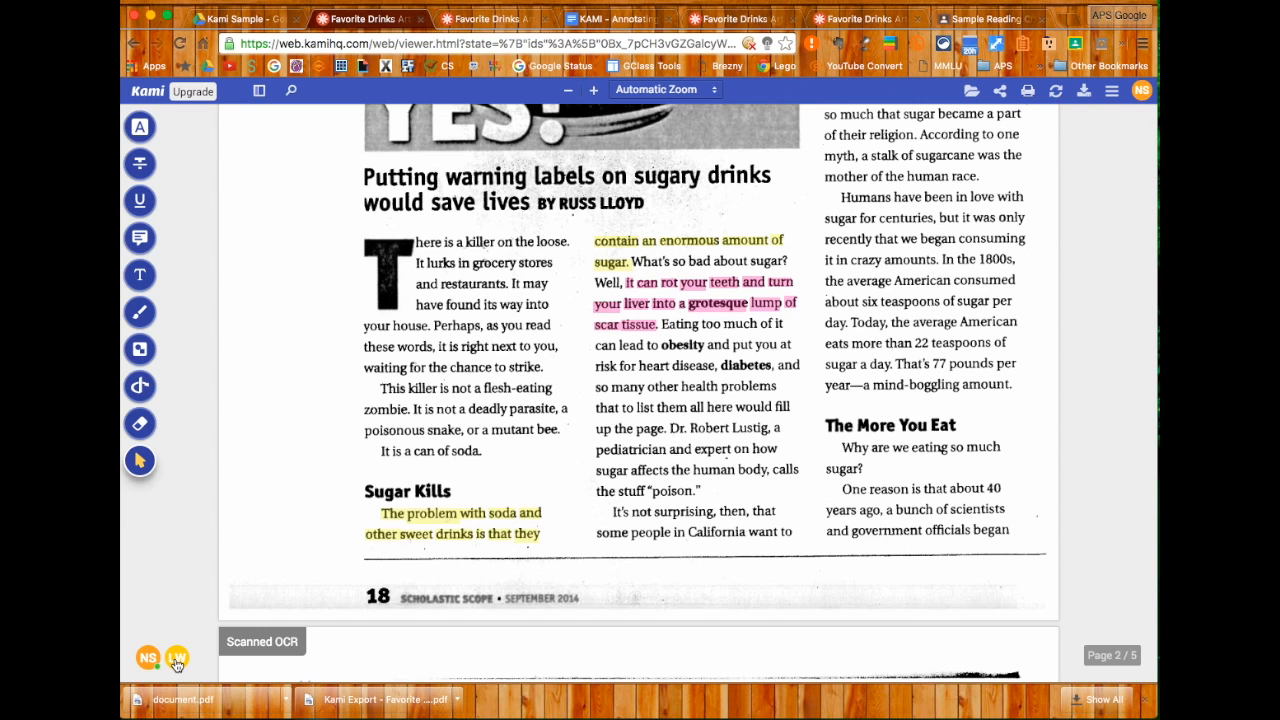
left_click(177, 660)
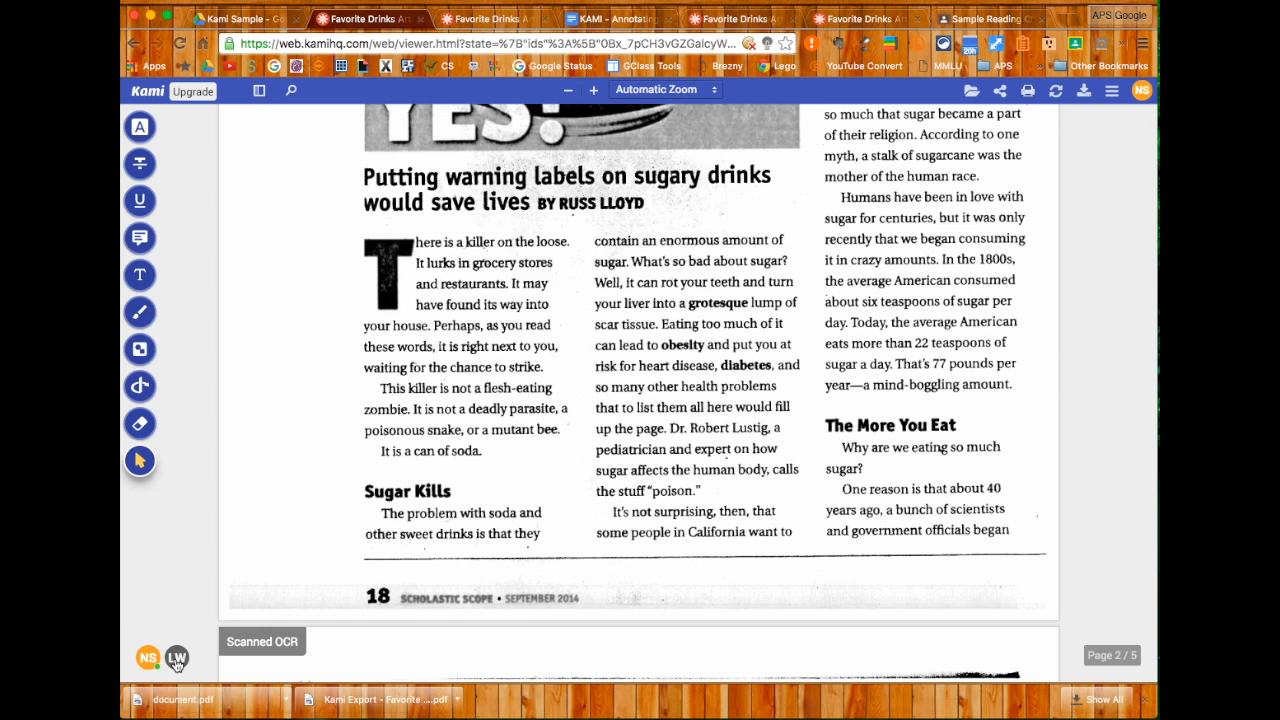
left_click(176, 662)
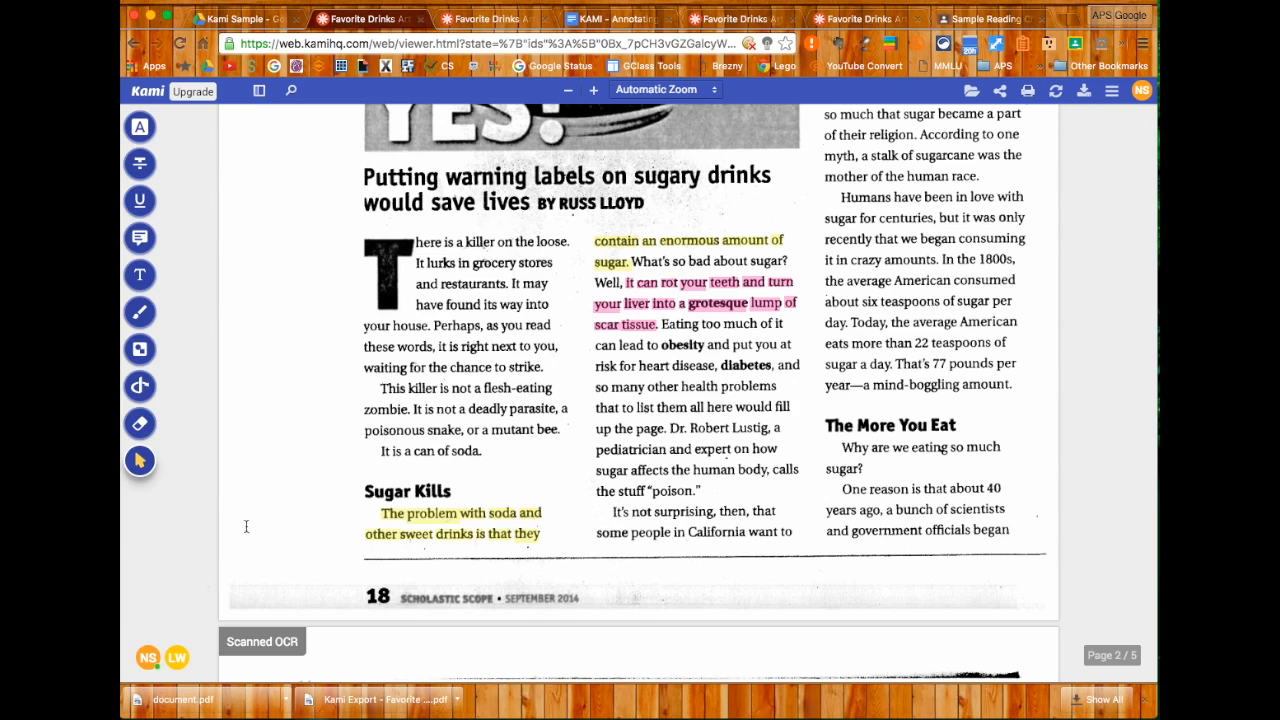
scroll(258, 510, "up", 10)
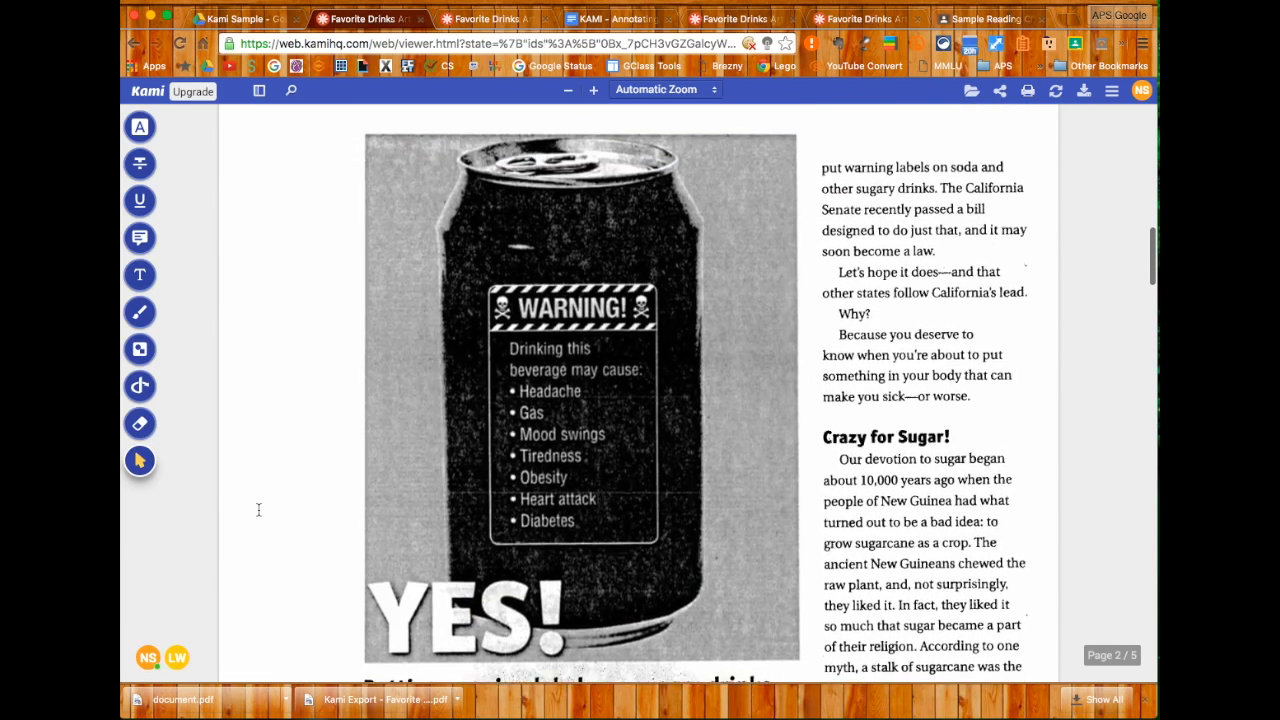
scroll(258, 510, "up", 8)
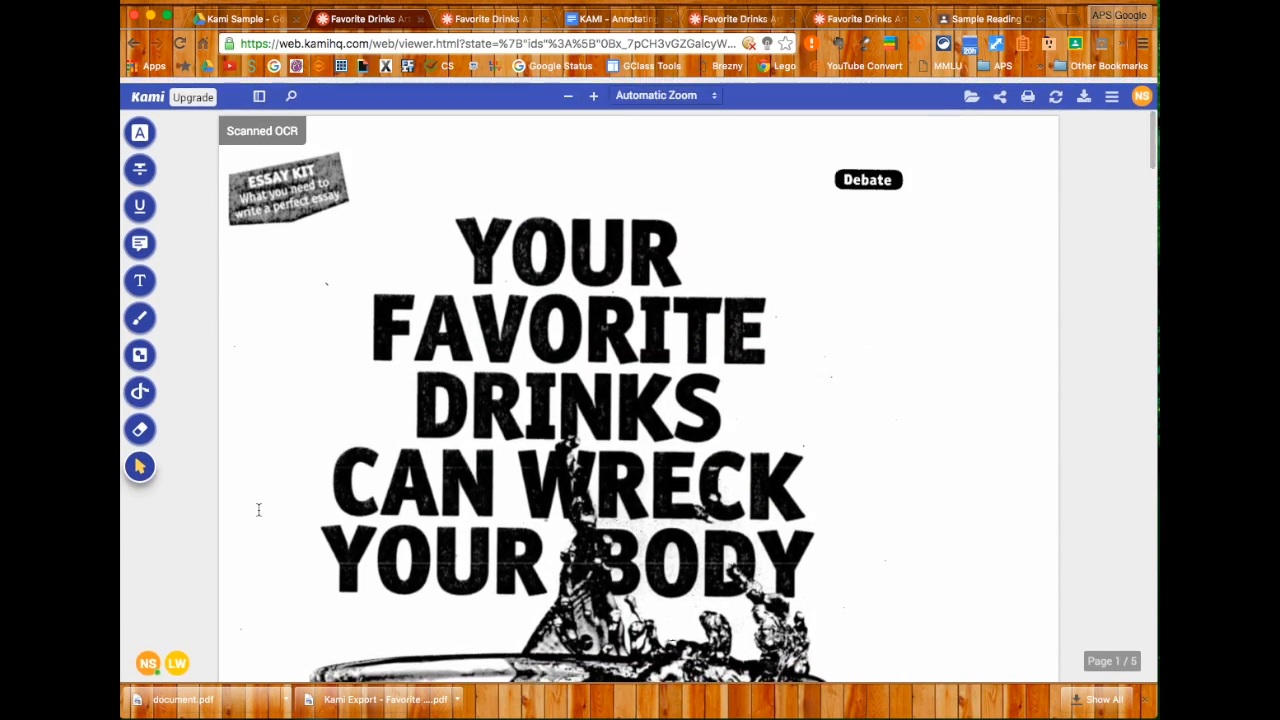